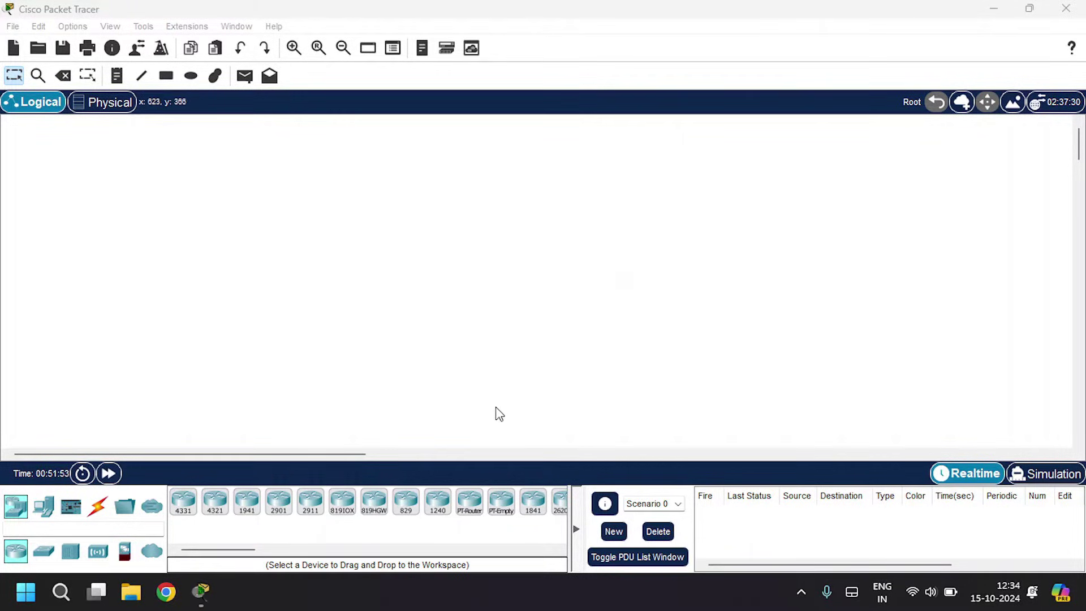
# Place three generic routers, Router0, Router1 and Router2, in a row across the top
pyautogui.moveTo(469, 501); pyautogui.dragTo(283, 216)
pyautogui.click(319, 188)
pyautogui.click(469, 501)
pyautogui.click(559, 193)
pyautogui.click(469, 504)
pyautogui.click(811, 196)
# Place three generic switches, Switch0, Switch1 and Switch2, one below each router
pyautogui.click(44, 551)
pyautogui.click(215, 501)
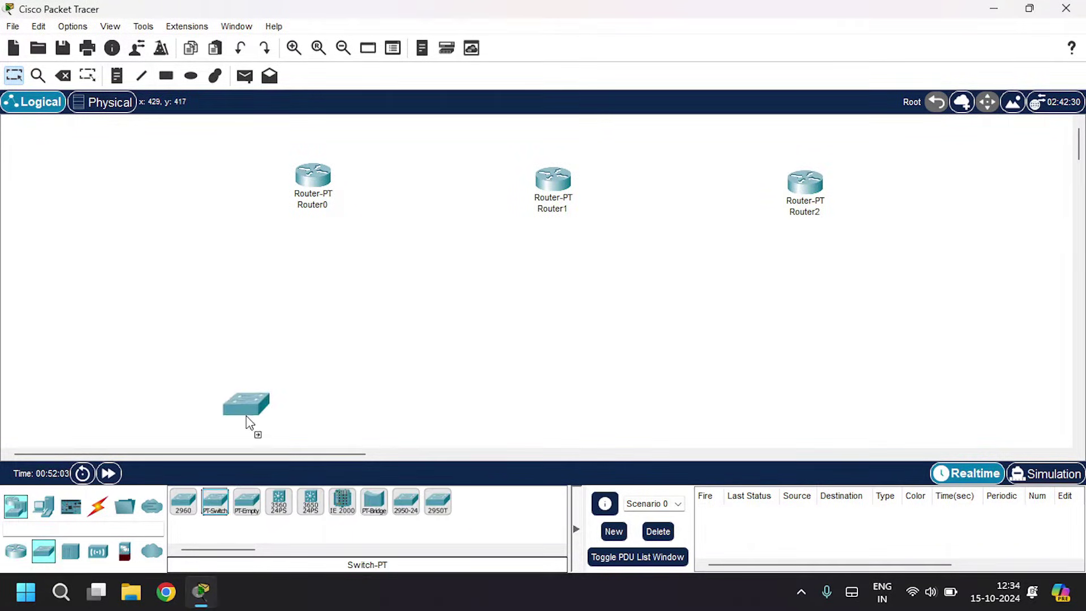
pyautogui.click(290, 287)
pyautogui.click(215, 501)
pyautogui.click(553, 286)
pyautogui.click(215, 500)
pyautogui.click(803, 288)
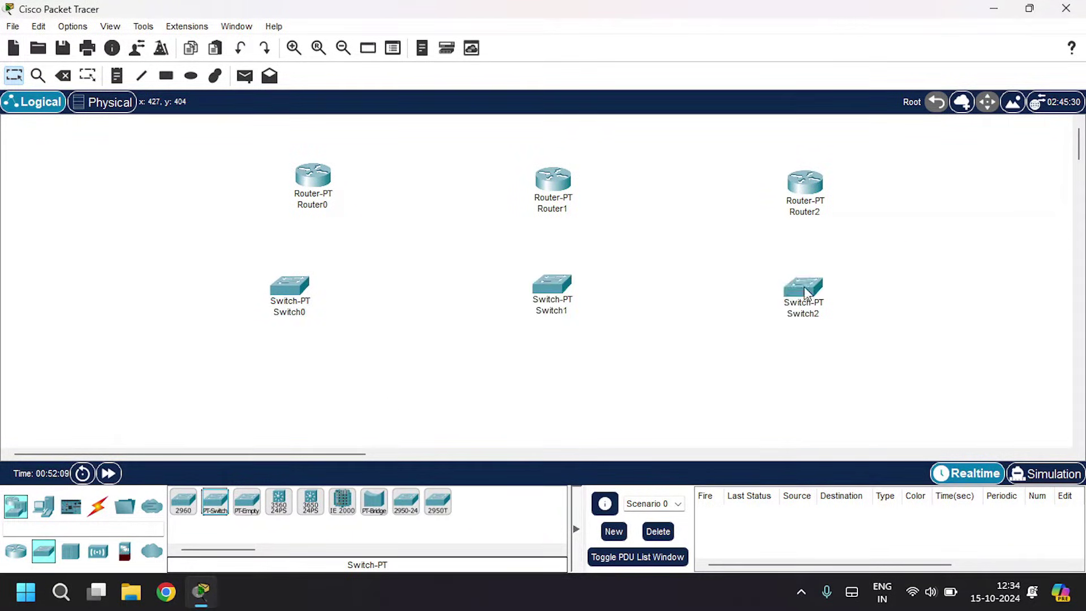
# Place six generic PCs, PC0 through PC5, along the bottom of the workspace
pyautogui.click(44, 505)
pyautogui.click(183, 501)
pyautogui.click(208, 402)
pyautogui.click(183, 501)
pyautogui.click(344, 401)
pyautogui.click(182, 501)
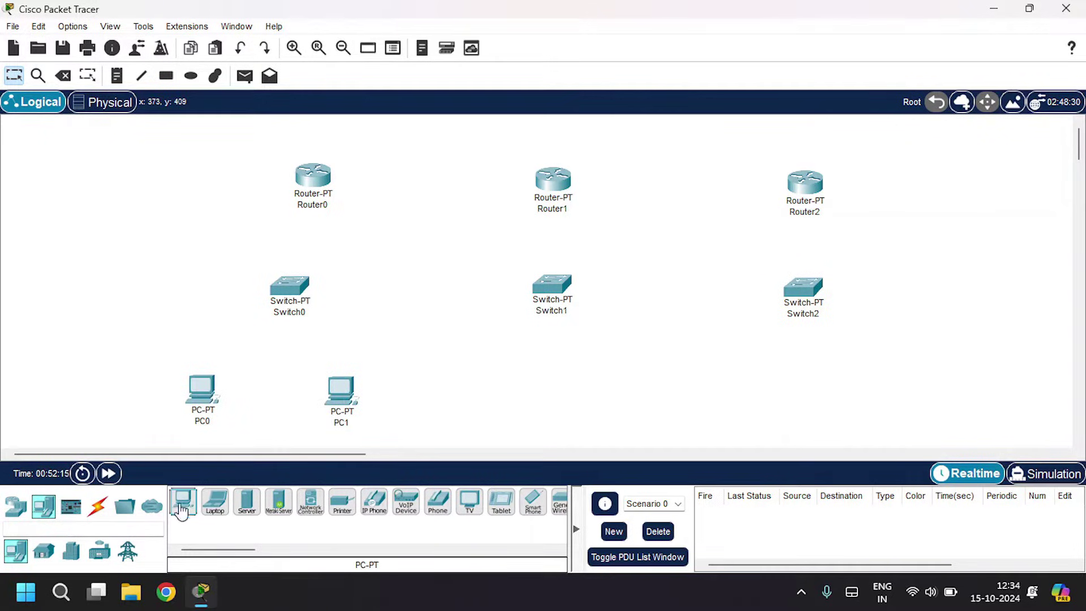
pyautogui.click(461, 402)
pyautogui.click(183, 501)
pyautogui.click(616, 401)
pyautogui.click(183, 501)
pyautogui.click(724, 401)
pyautogui.click(182, 500)
pyautogui.click(879, 395)
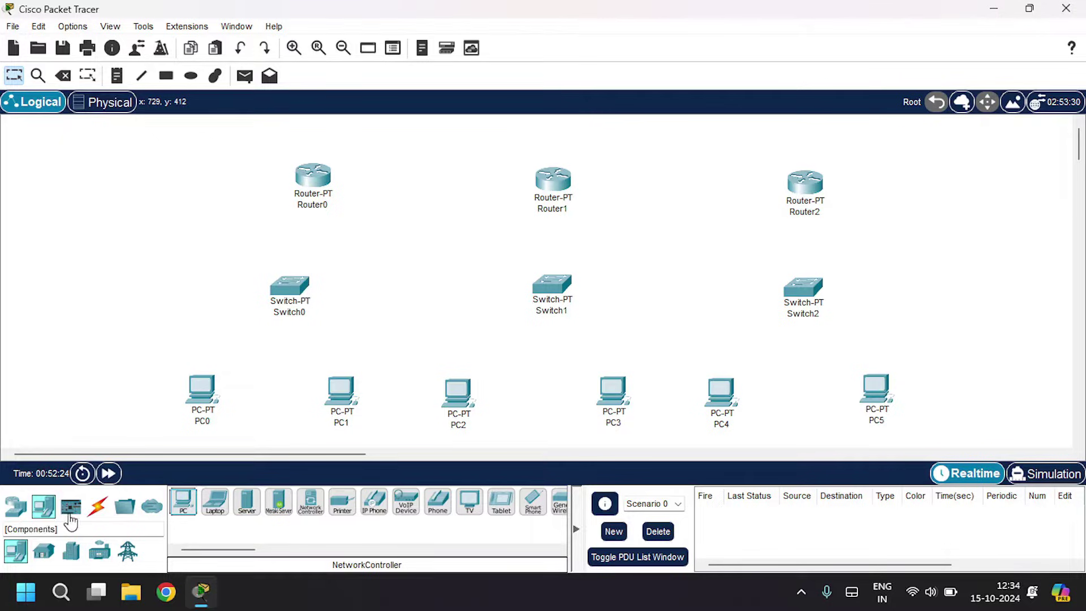
# Connect PC0 and PC1 to Switch0 with automatic cables
pyautogui.click(98, 506)
pyautogui.click(182, 501)
pyautogui.click(203, 388)
pyautogui.click(290, 286)
pyautogui.click(182, 501)
pyautogui.click(342, 391)
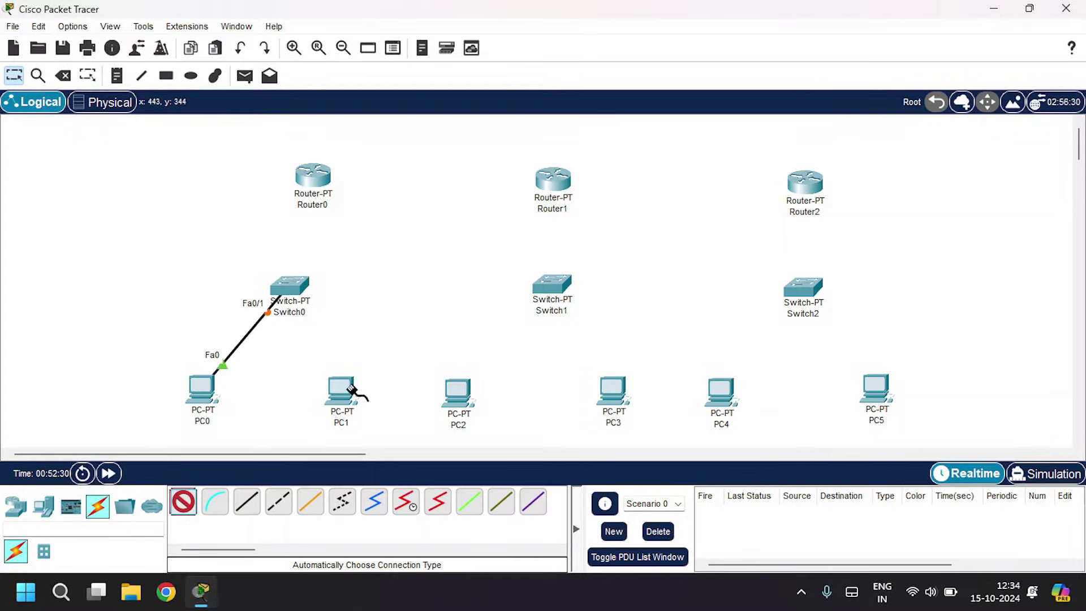
pyautogui.click(291, 287)
# Connect PC2 and PC3 to Switch1 with automatic cables
pyautogui.click(183, 501)
pyautogui.click(447, 421)
pyautogui.click(547, 285)
pyautogui.click(183, 501)
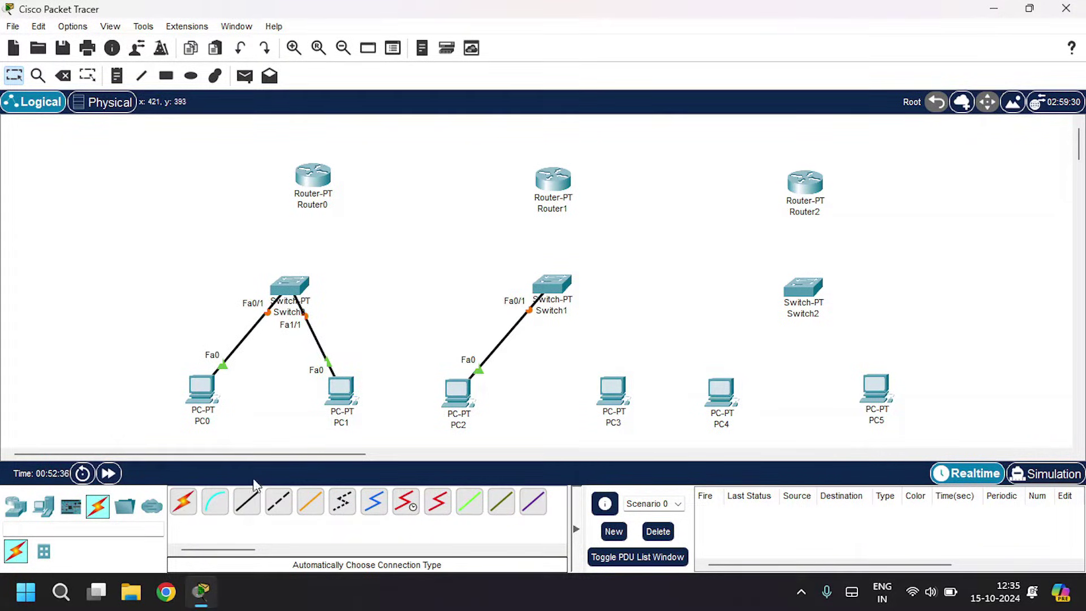
pyautogui.click(610, 390)
pyautogui.click(552, 283)
# Connect PC4 and PC5 to Switch2 with automatic cables
pyautogui.click(183, 501)
pyautogui.click(721, 390)
pyautogui.click(802, 286)
pyautogui.click(876, 390)
pyautogui.click(802, 287)
# Connect Switch0, Switch1 and Switch2 to Router0, Router1 and Router2
pyautogui.click(183, 500)
pyautogui.click(290, 286)
pyautogui.click(312, 177)
pyautogui.click(183, 500)
pyautogui.click(552, 283)
pyautogui.click(554, 178)
pyautogui.click(183, 501)
pyautogui.click(790, 290)
pyautogui.click(806, 181)
# Link Router0 to Router1 and Router1 to Router2 with serial connections
pyautogui.click(183, 501)
pyautogui.click(313, 180)
pyautogui.click(553, 178)
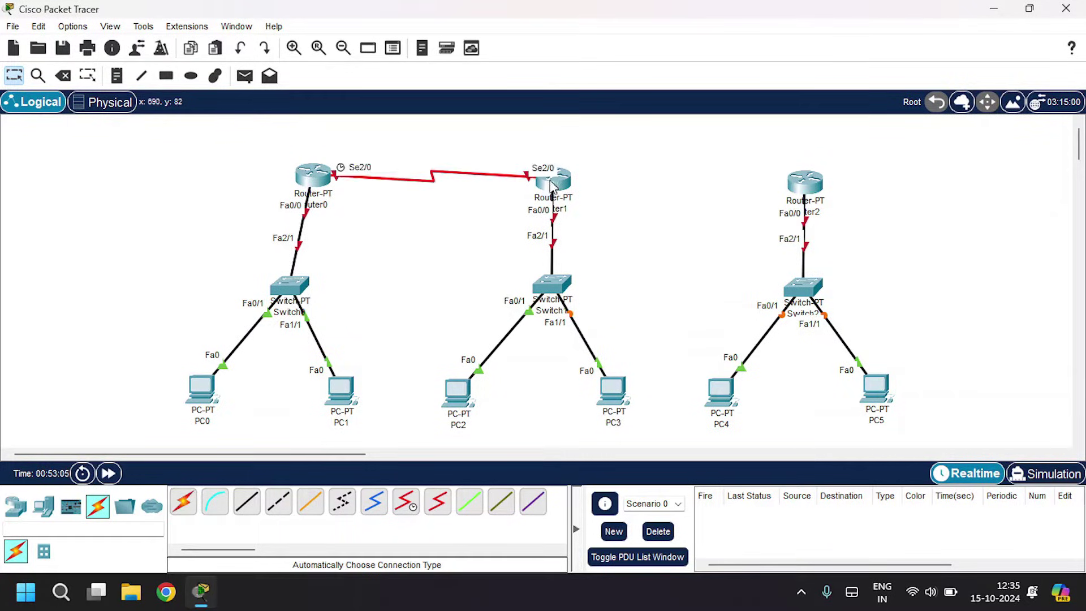
pyautogui.click(183, 501)
pyautogui.click(560, 179)
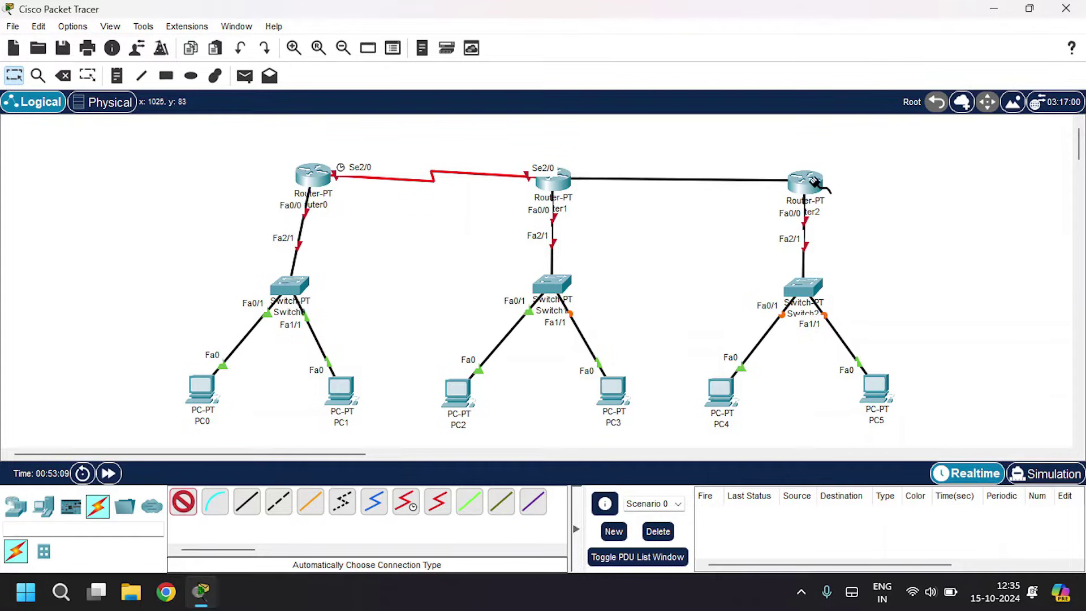
pyautogui.click(806, 180)
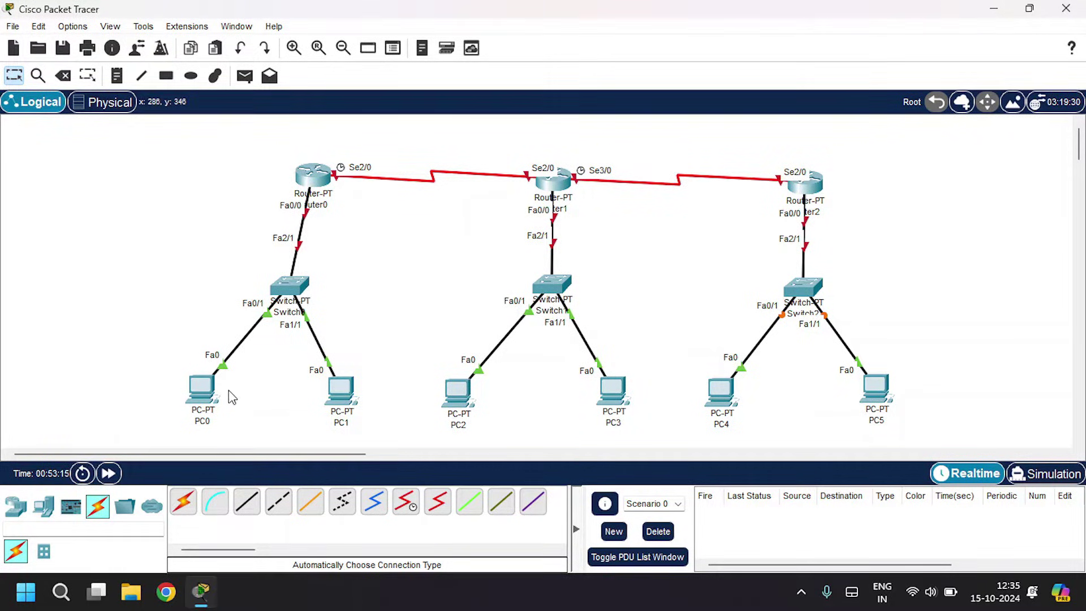
# Give PC0 IP 10.10.10.1, mask 255.0.0.0 and gateway 10.10.10.0
pyautogui.click(201, 389)
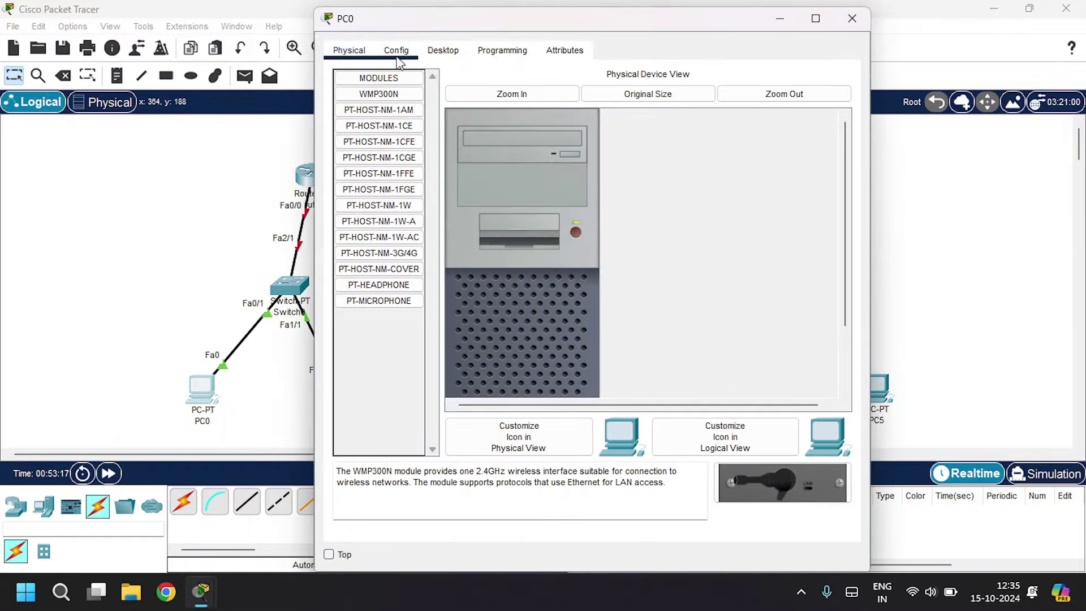
pyautogui.click(443, 51)
pyautogui.click(390, 126)
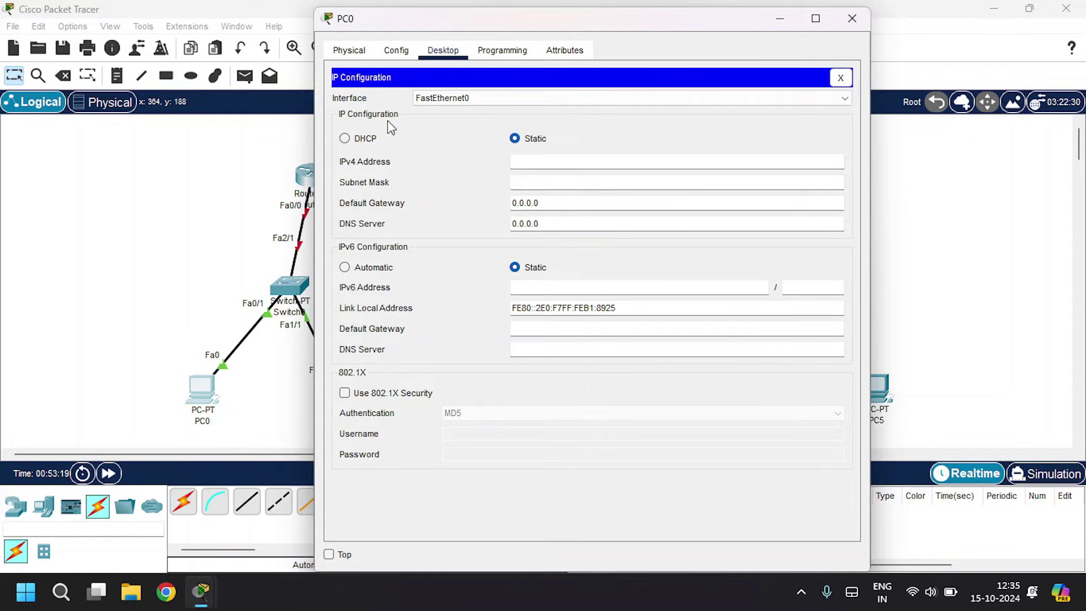
pyautogui.click(598, 157)
pyautogui.write('10.10.10')
pyautogui.press('Tab')
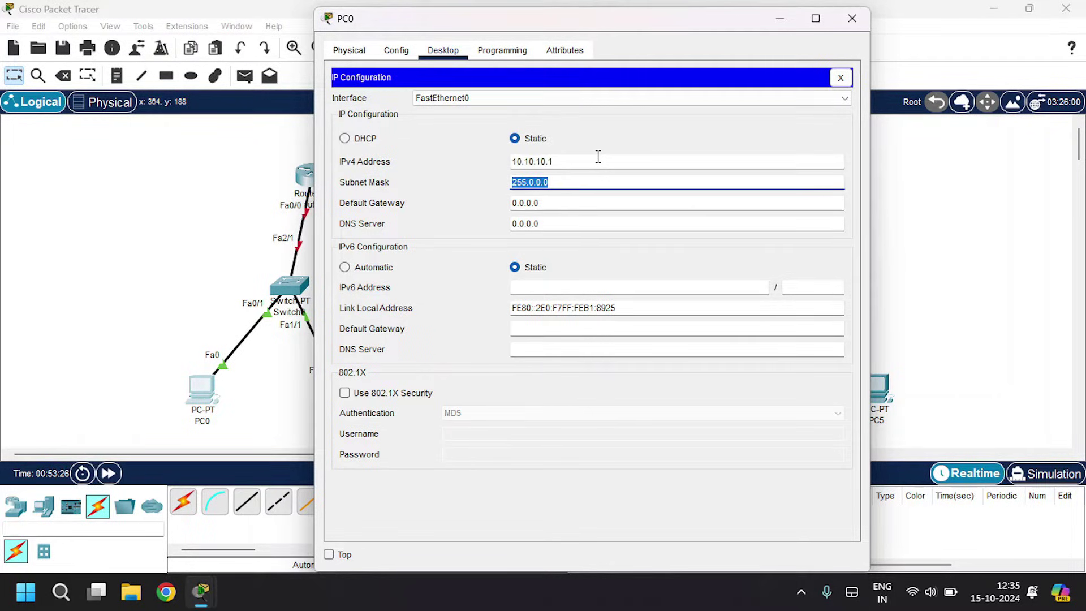
pyautogui.press('Tab')
pyautogui.write('10')
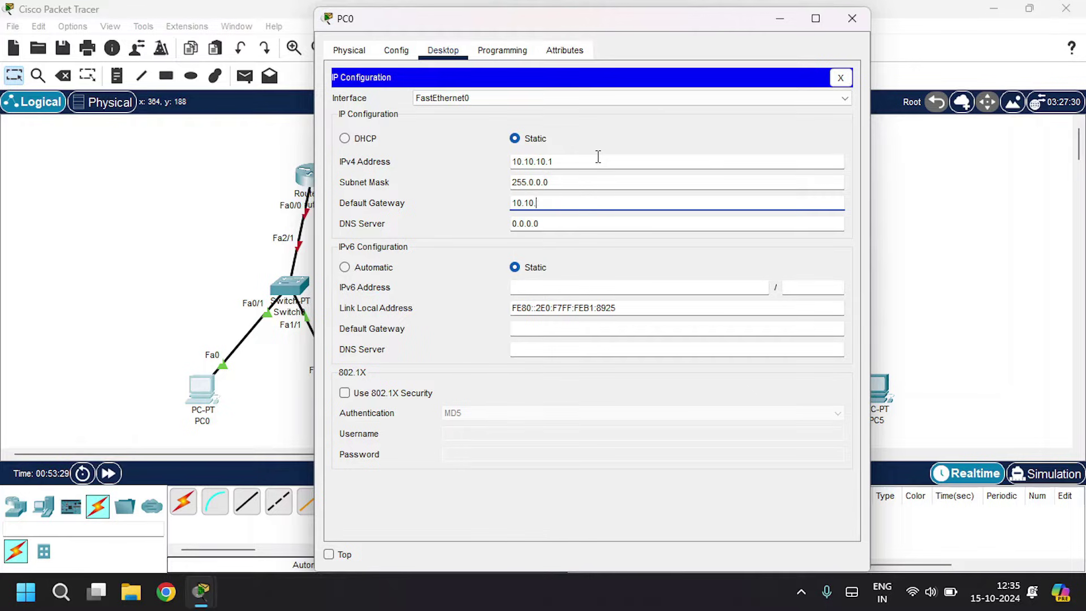
pyautogui.write('.10.10.0')
pyautogui.click(853, 18)
# Give PC1 IP 10.10.10.2, mask 255.0.0.0 and gateway 10.10.10.0
pyautogui.click(340, 390)
pyautogui.click(436, 55)
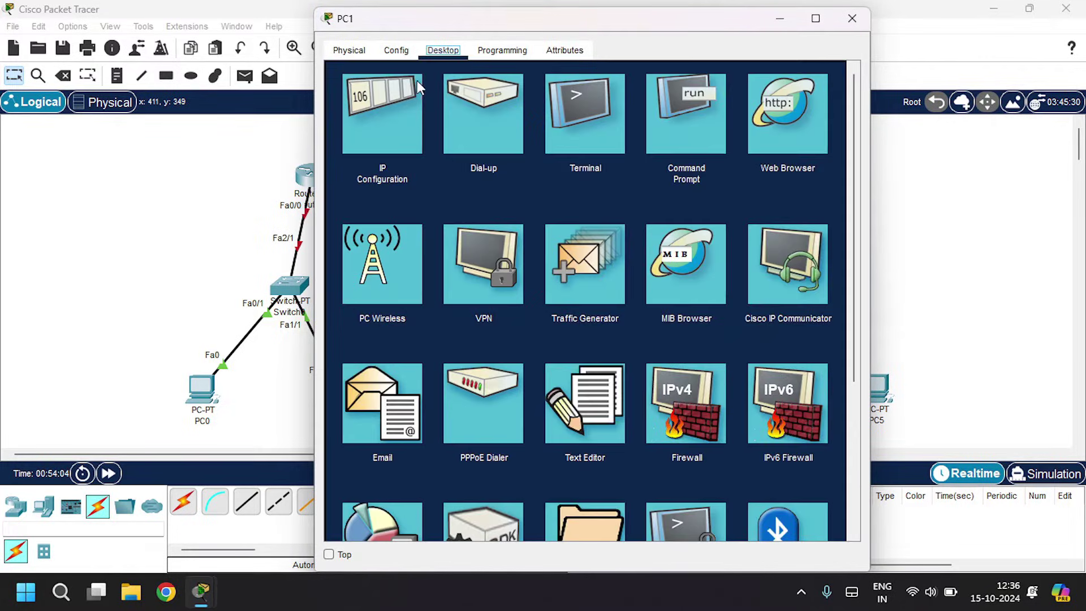
pyautogui.click(405, 118)
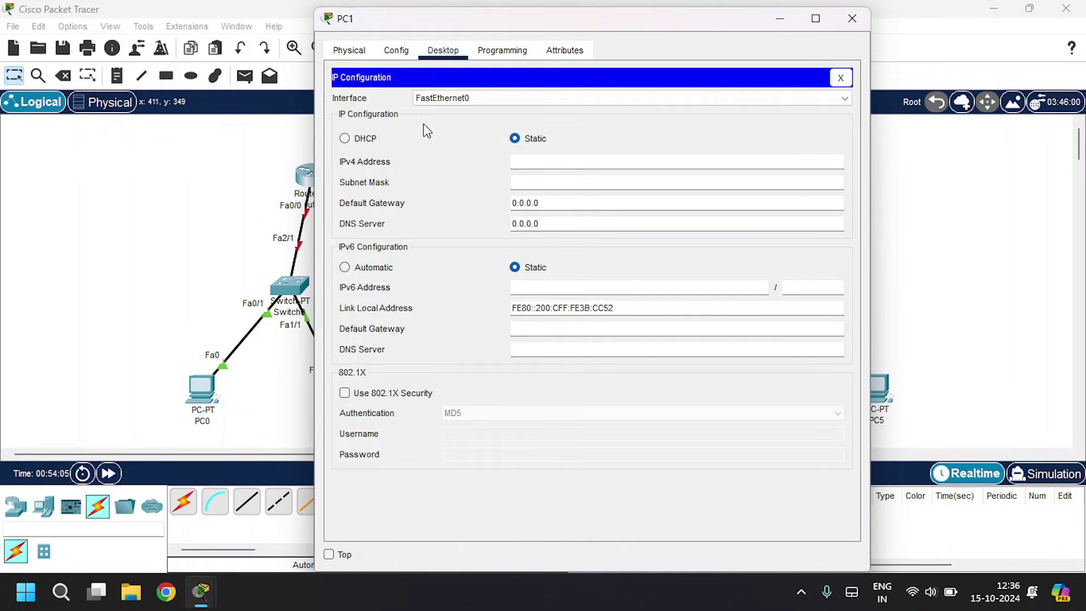
pyautogui.click(523, 166)
pyautogui.write('10.10.1.')
pyautogui.press('Tab')
pyautogui.press('Tab')
pyautogui.write('10.')
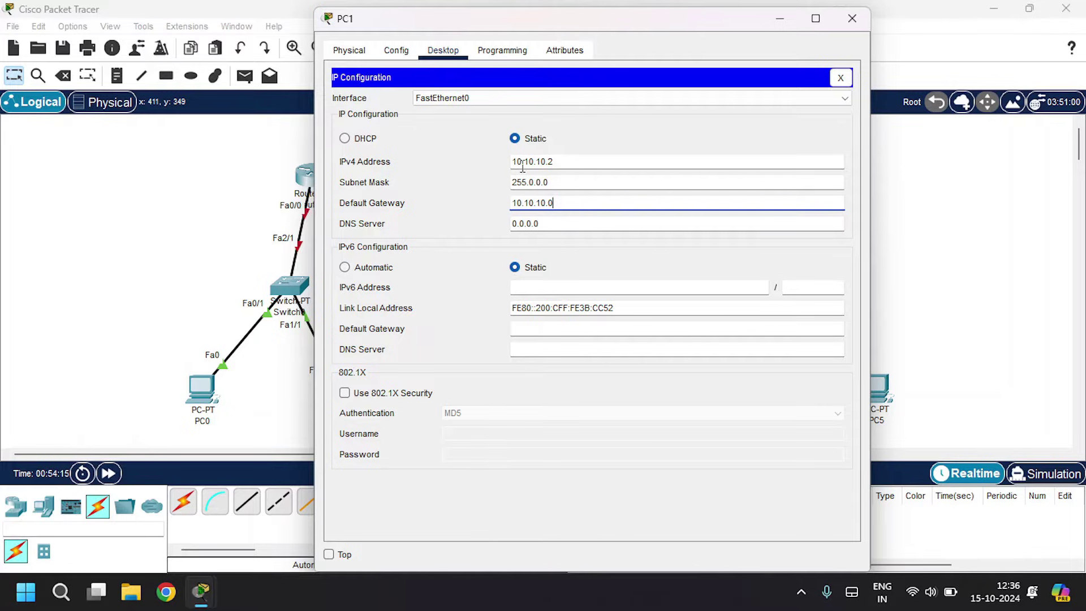
pyautogui.click(852, 18)
pyautogui.click(464, 392)
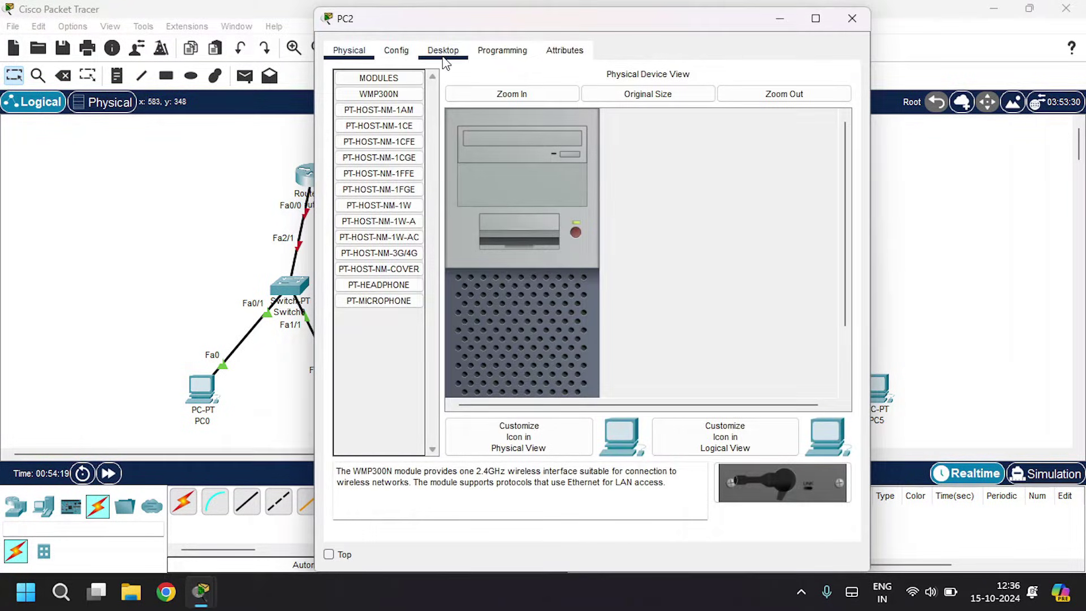
# Give PC2 IP 20.20.20.1, mask 255.0.0.0 and gateway 20.20.20.0
pyautogui.click(445, 58)
pyautogui.click(388, 121)
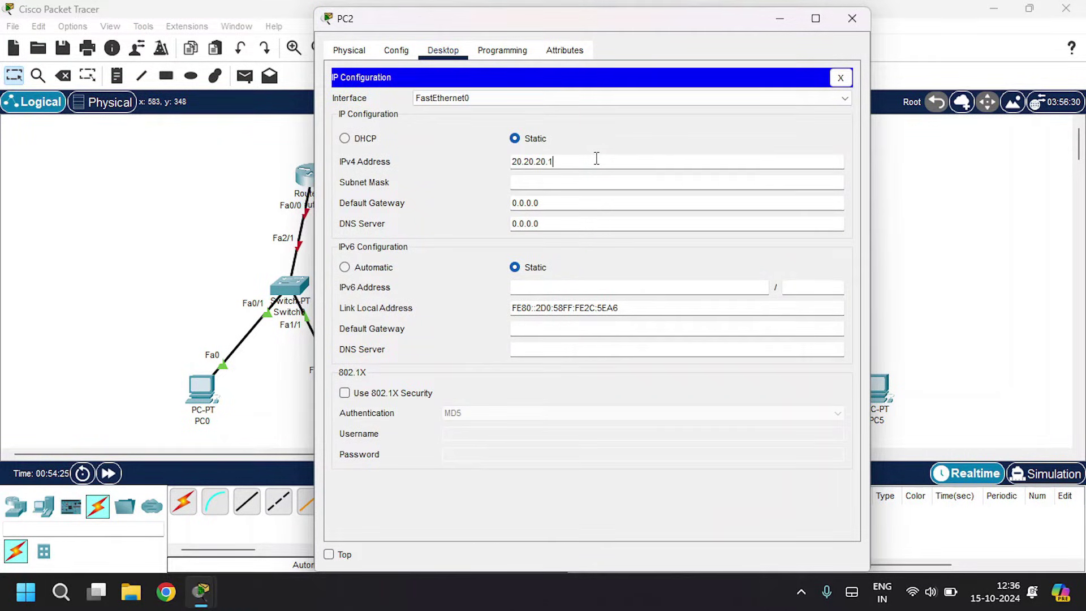
pyautogui.press('Tab')
pyautogui.press('Tab')
pyautogui.write('20.20.20.1')
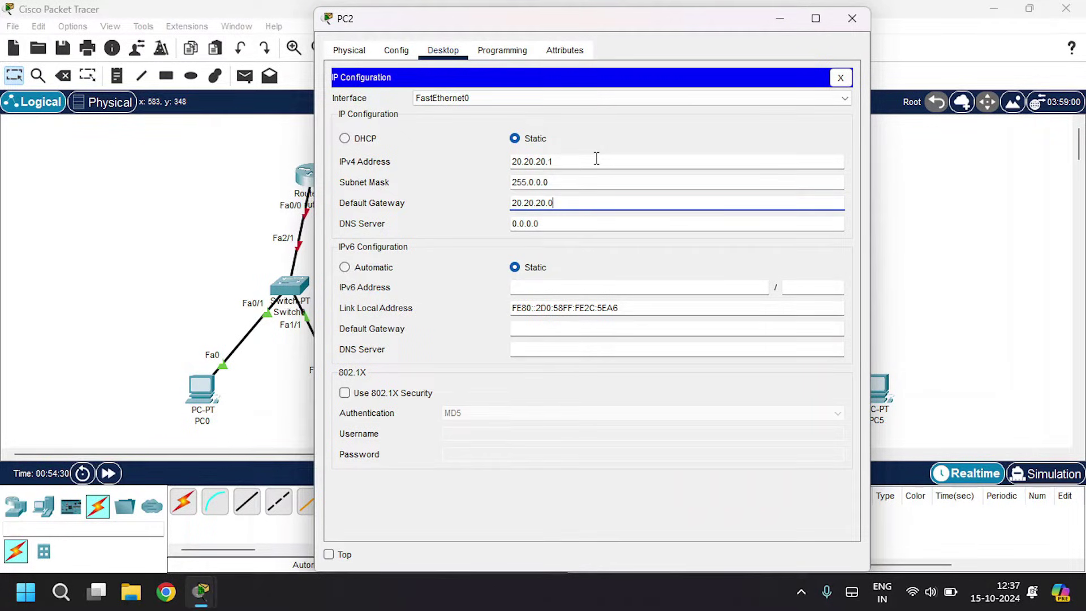
pyautogui.hotkey('alt', 'F4')
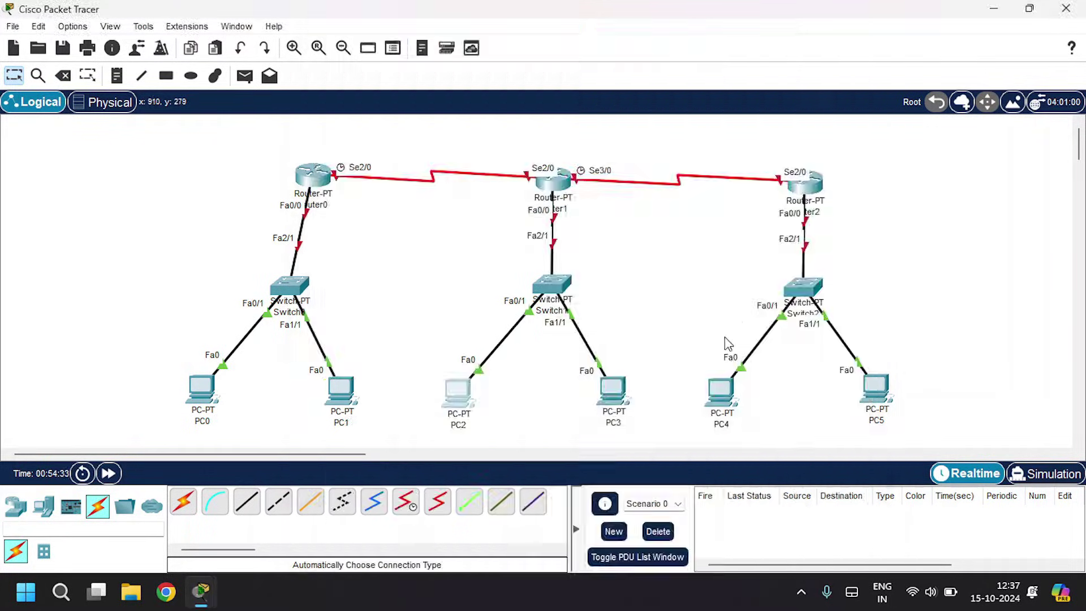
# Give PC3 IP 20.20.20.2, mask 255.0.0.0 and gateway 20.20.20.0
pyautogui.click(617, 389)
pyautogui.click(443, 50)
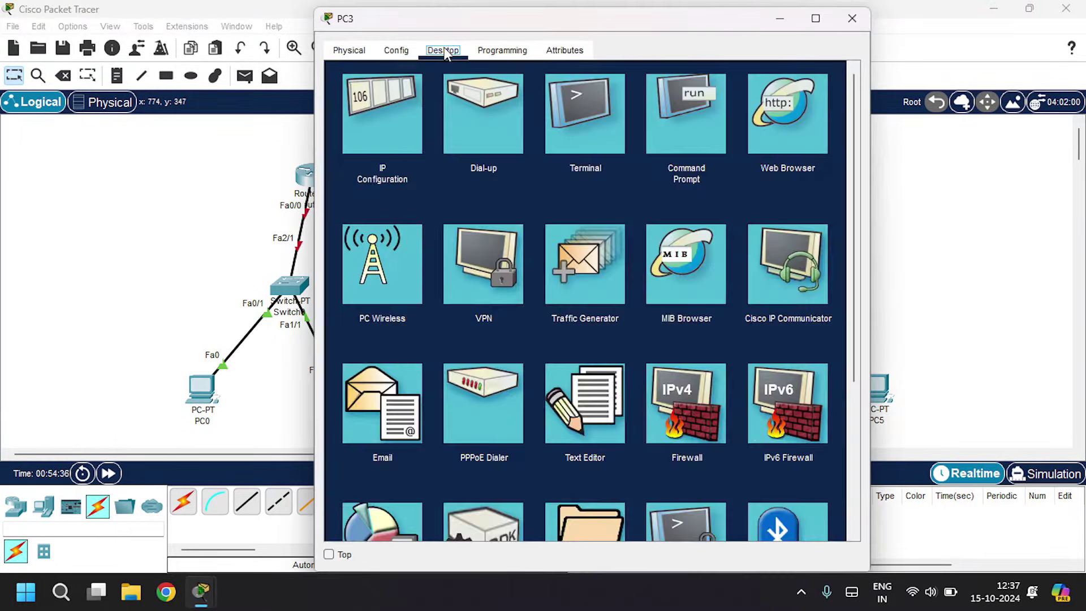
pyautogui.click(390, 141)
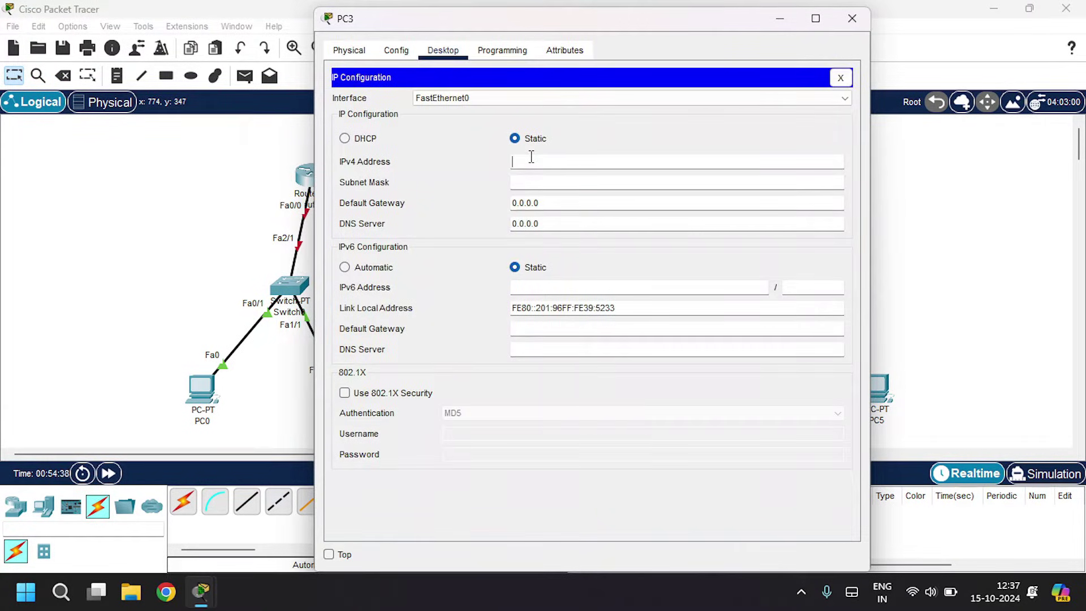
pyautogui.write('20.20.20.2')
pyautogui.press('Tab')
pyautogui.press('Tab')
pyautogui.write('20.')
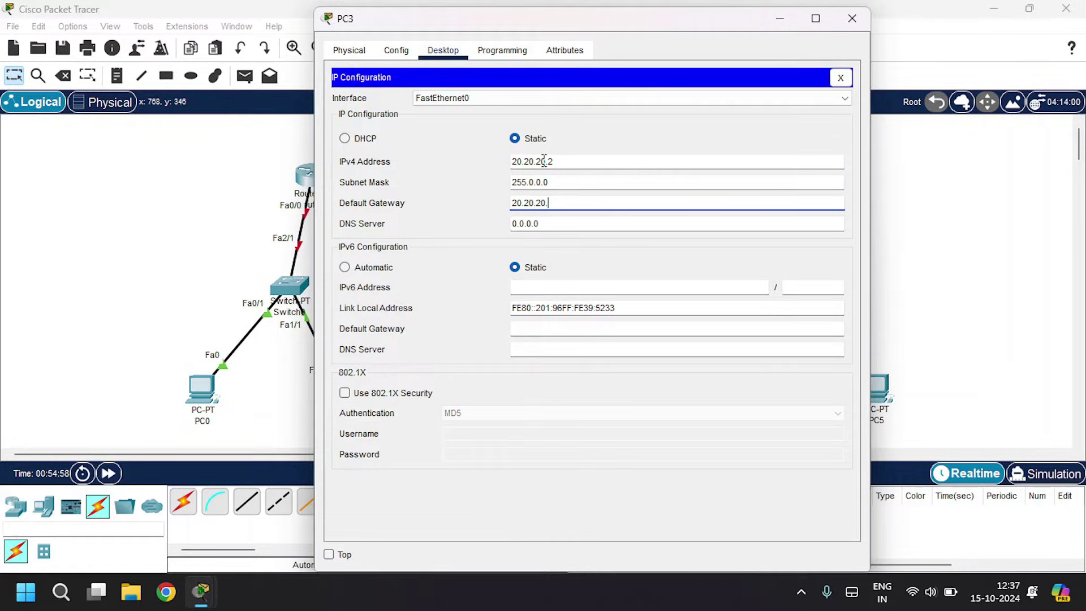
pyautogui.click(852, 18)
pyautogui.click(721, 392)
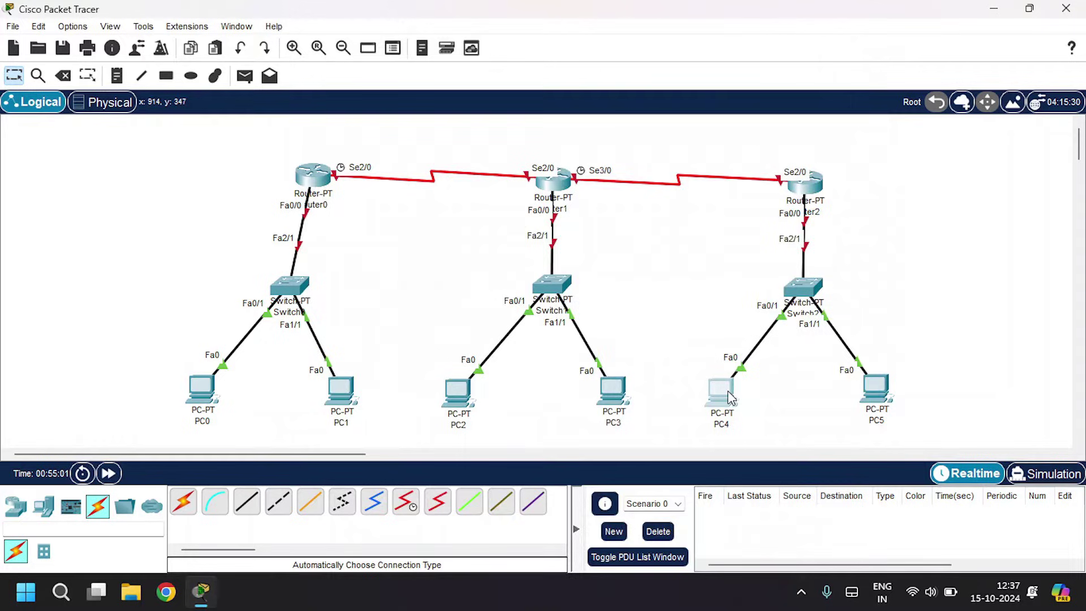
# Give PC4 IP 30.30.30.1, mask 255.0.0.0 and gateway 30.30.30.0
pyautogui.click(438, 51)
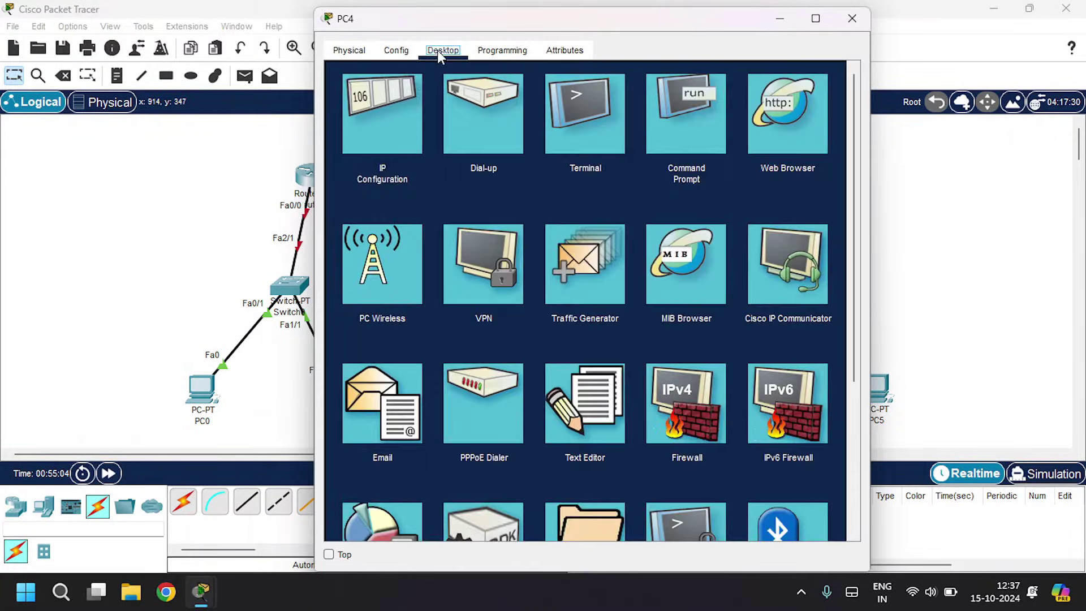
pyautogui.click(385, 109)
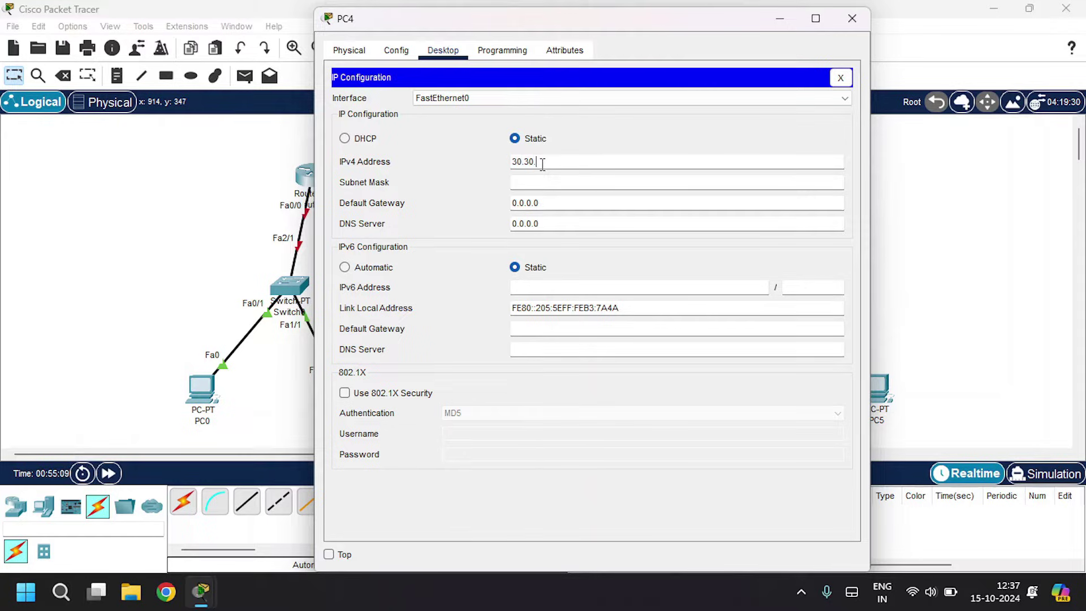
pyautogui.press('Tab')
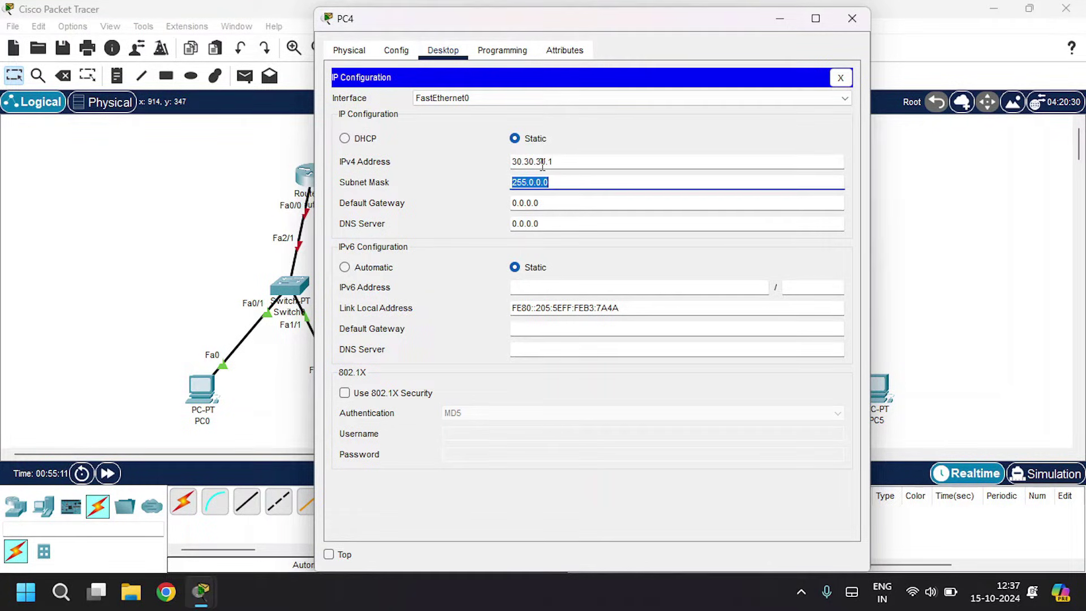
pyautogui.press('Tab')
pyautogui.write('30.')
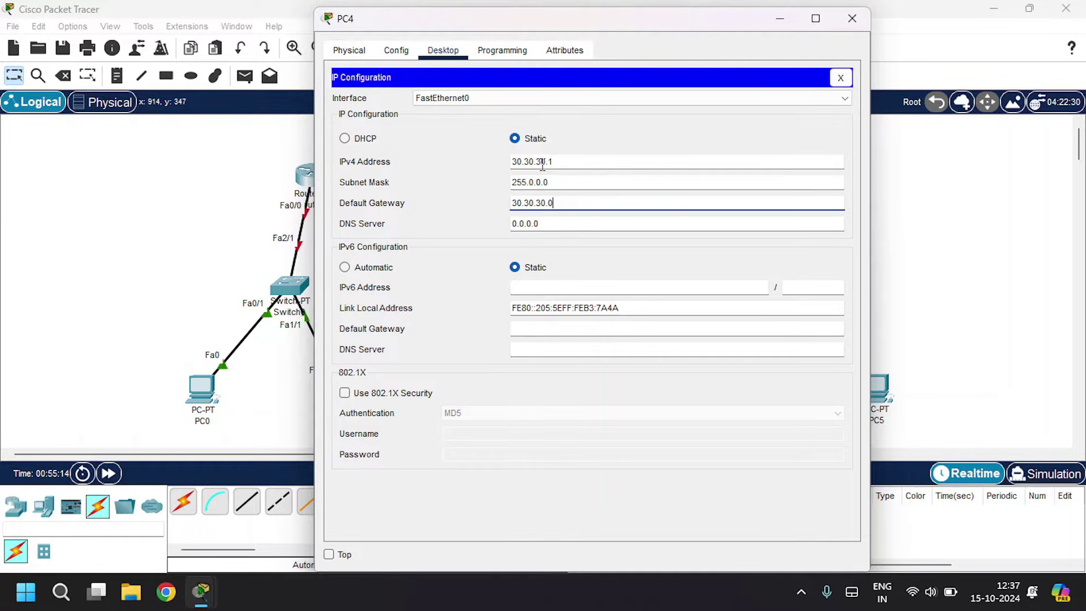
pyautogui.click(851, 20)
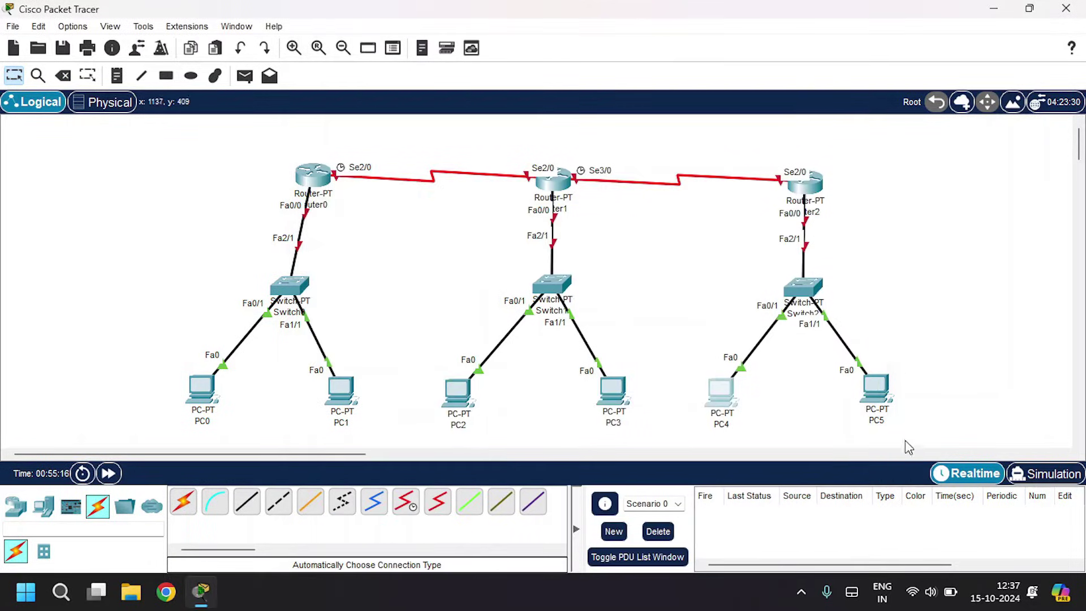
# Give PC5 IP 30.30.30.2, mask 255.0.0.0 and gateway 30.30.30.0
pyautogui.click(878, 399)
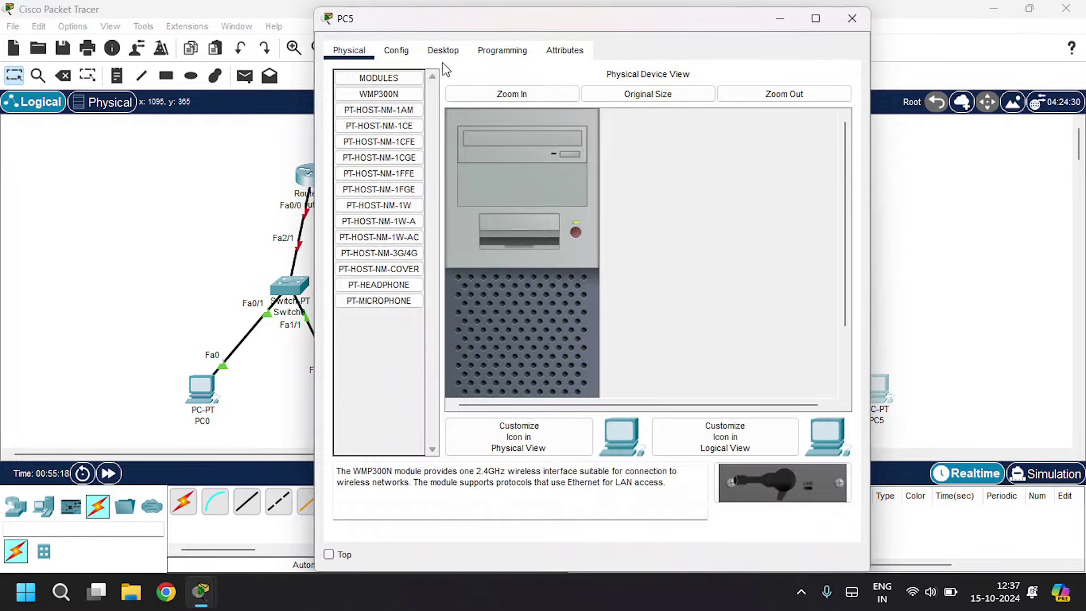
pyautogui.click(444, 52)
pyautogui.click(396, 108)
pyautogui.click(523, 163)
pyautogui.write('30.30.30.')
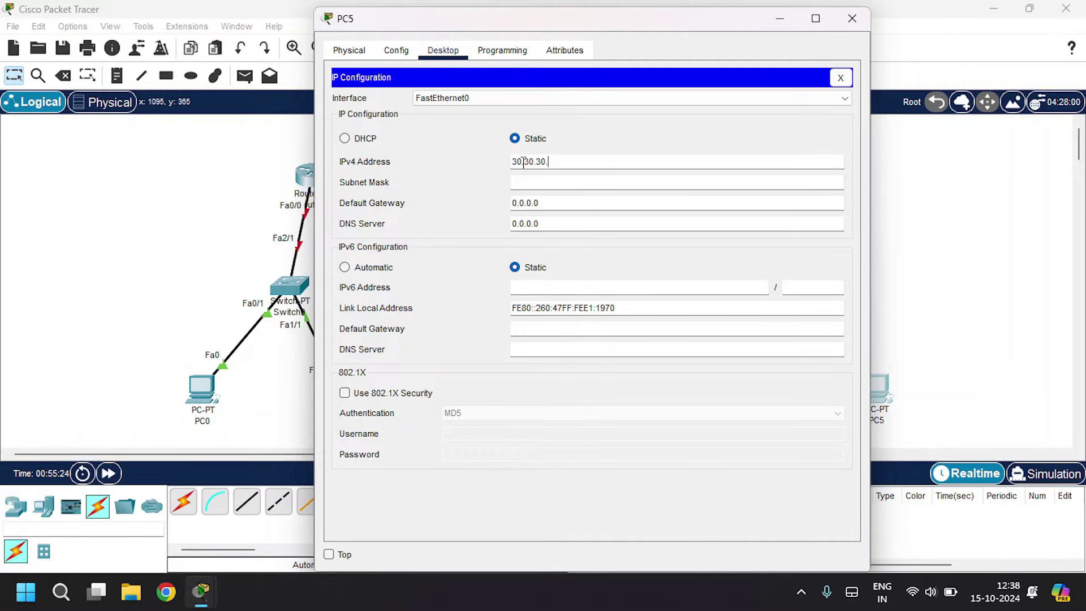
pyautogui.press('Tab')
pyautogui.press('Tab')
pyautogui.write('3')
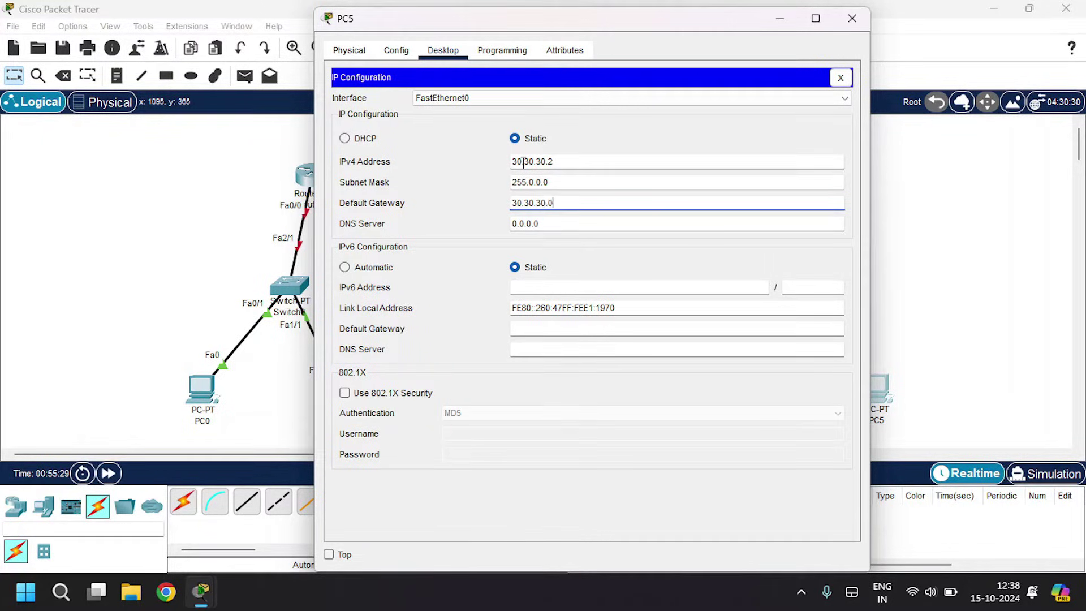
pyautogui.click(853, 18)
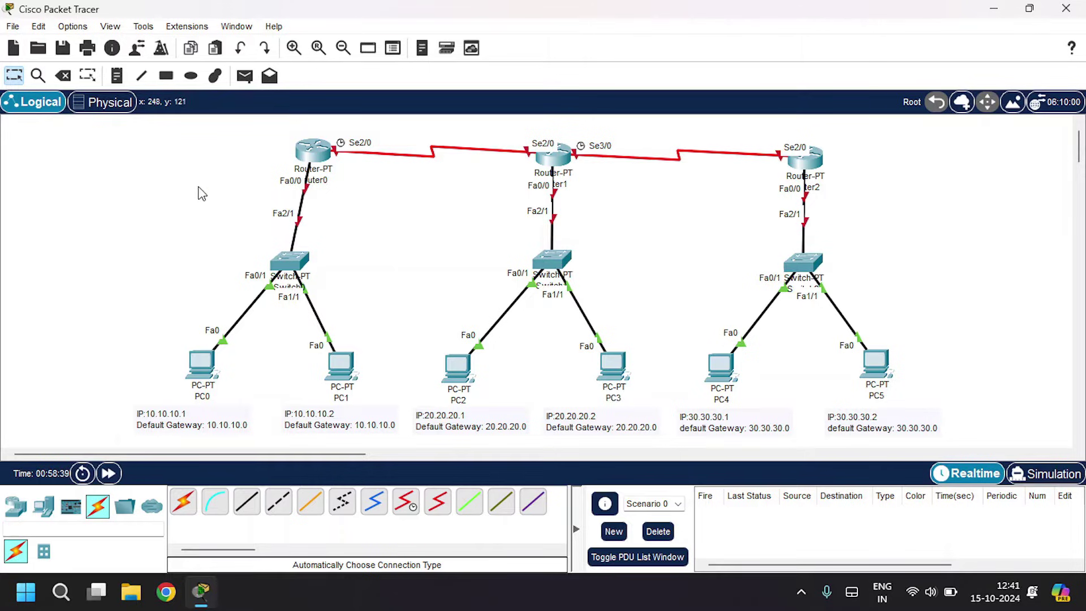
# Turn on Router0's FastEthernet0/0 with IP 10.10.10.0 and mask 255.0.0.0
pyautogui.click(320, 157)
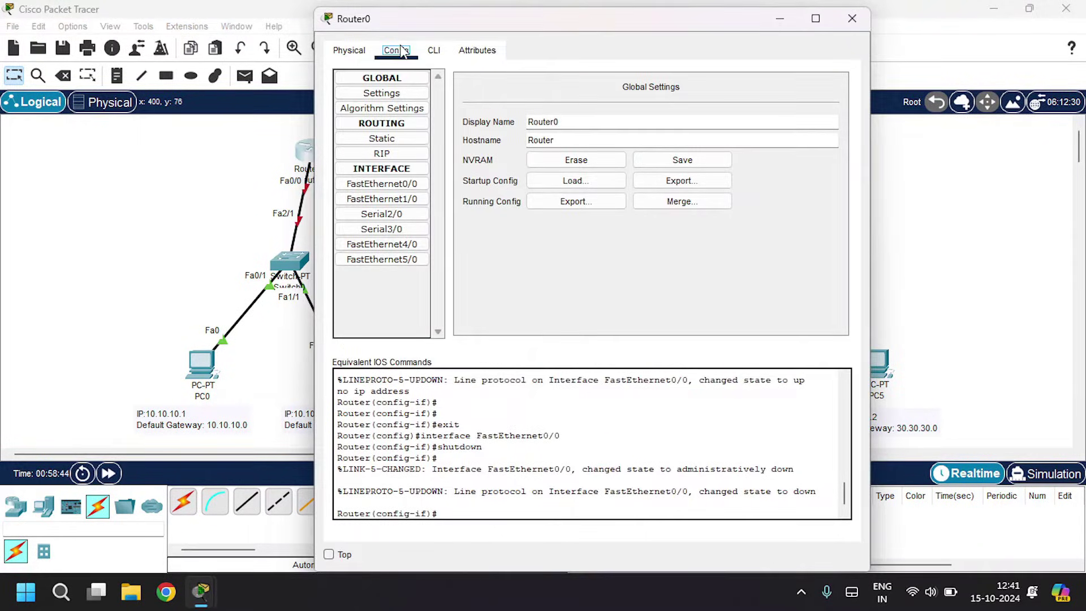
pyautogui.click(375, 184)
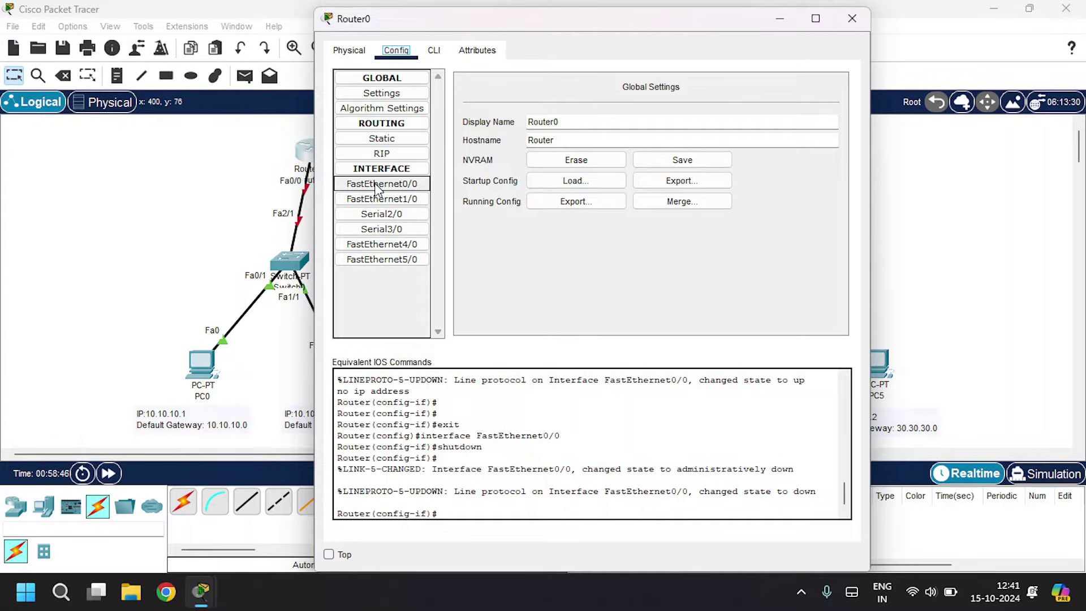
pyautogui.moveTo(497, 25); pyautogui.dragTo(604, 31)
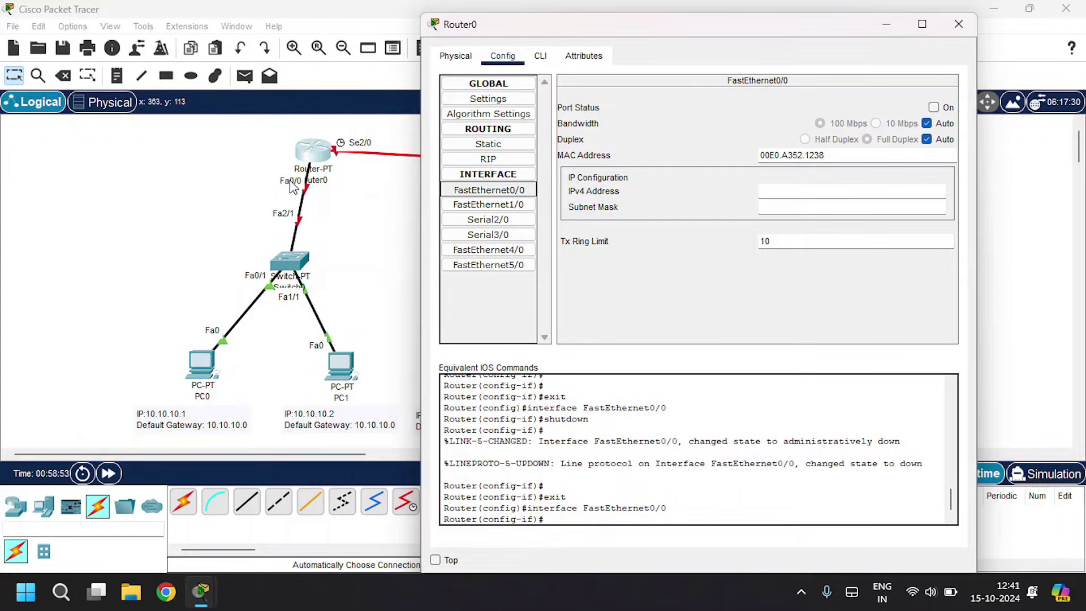
pyautogui.click(934, 108)
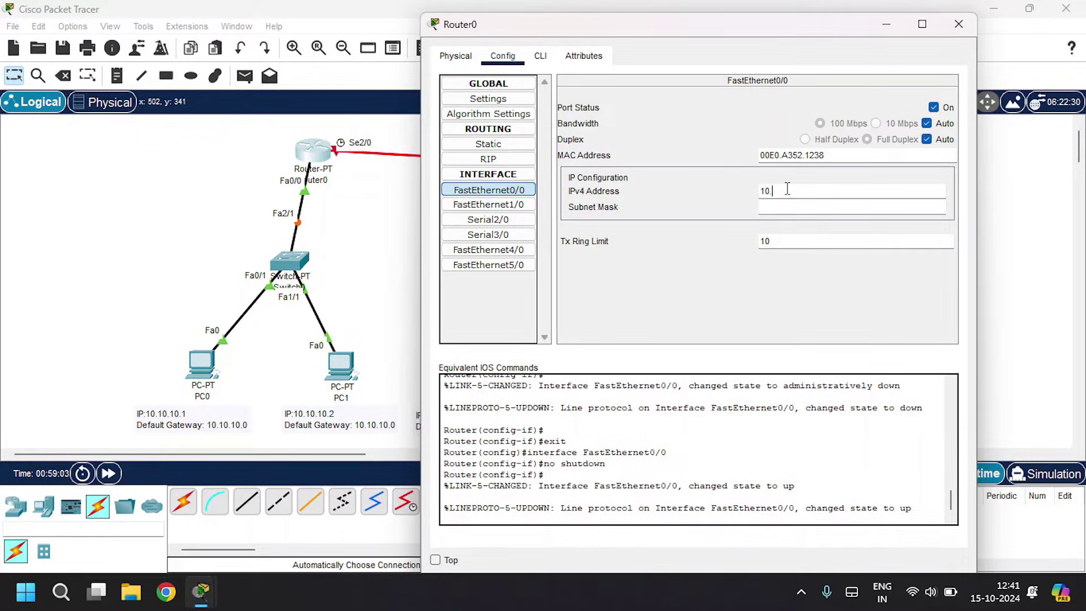
pyautogui.press('Tab')
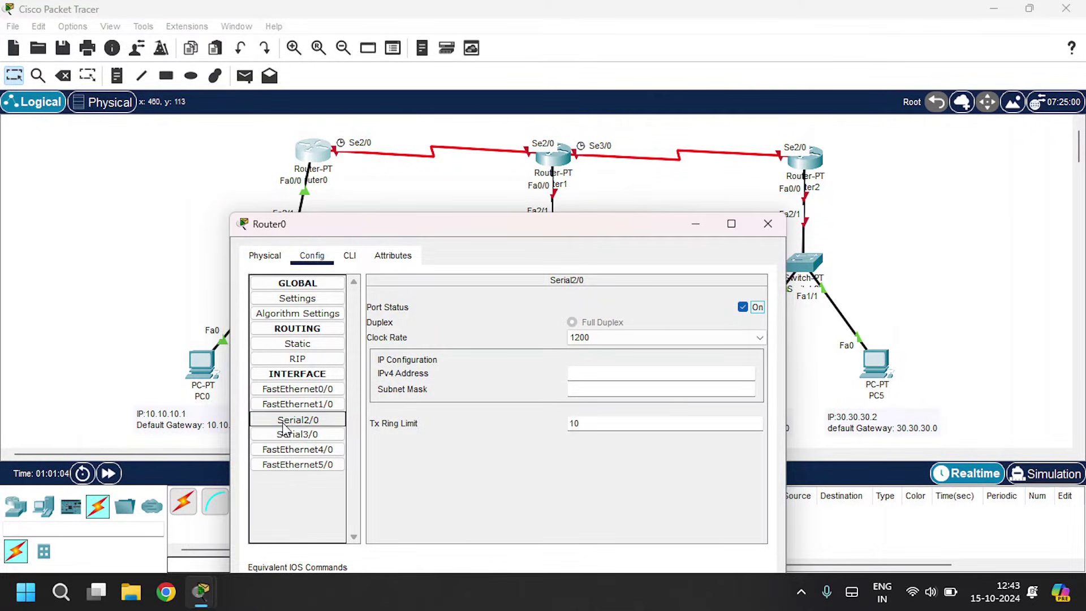
# Set Router0's Serial2/0 to clock rate 2000000 with IP 40.40.40.1, mask 255.0.0.0
pyautogui.click(594, 338)
pyautogui.click(594, 347)
pyautogui.click(634, 372)
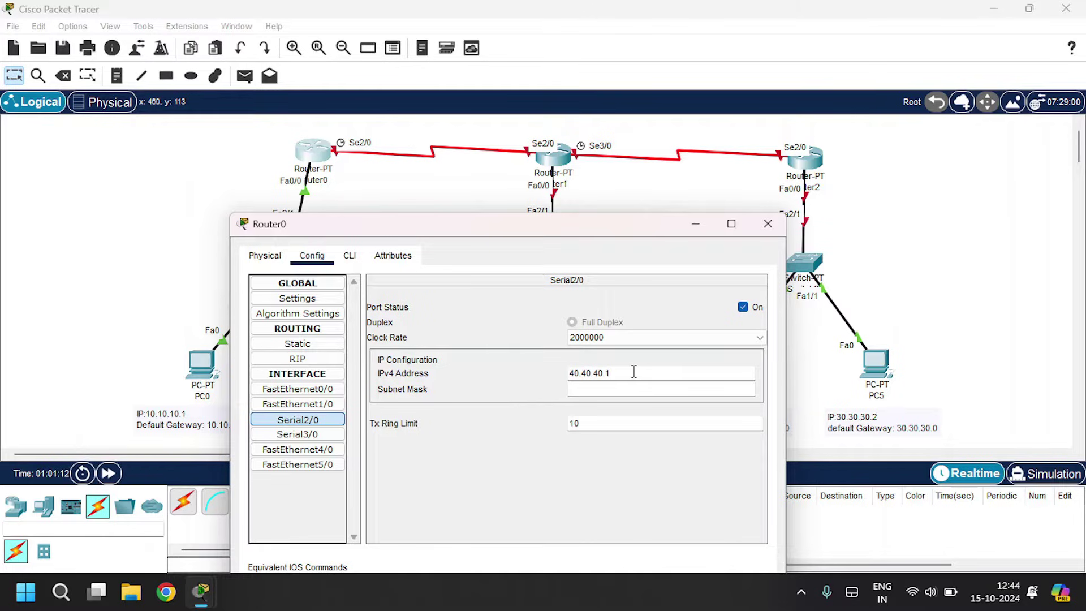
pyautogui.press('Tab')
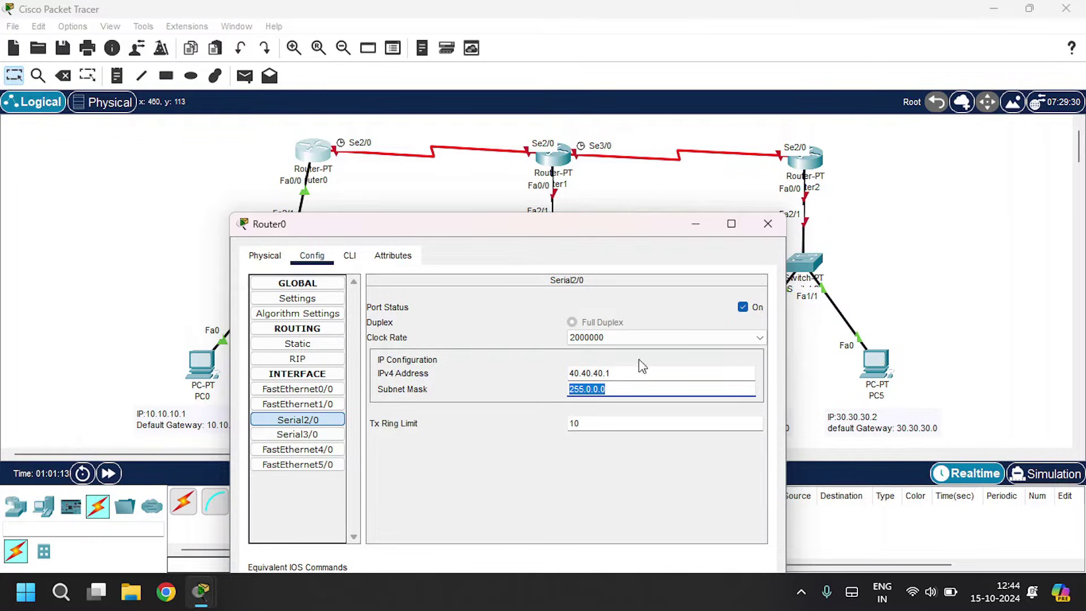
pyautogui.click(768, 224)
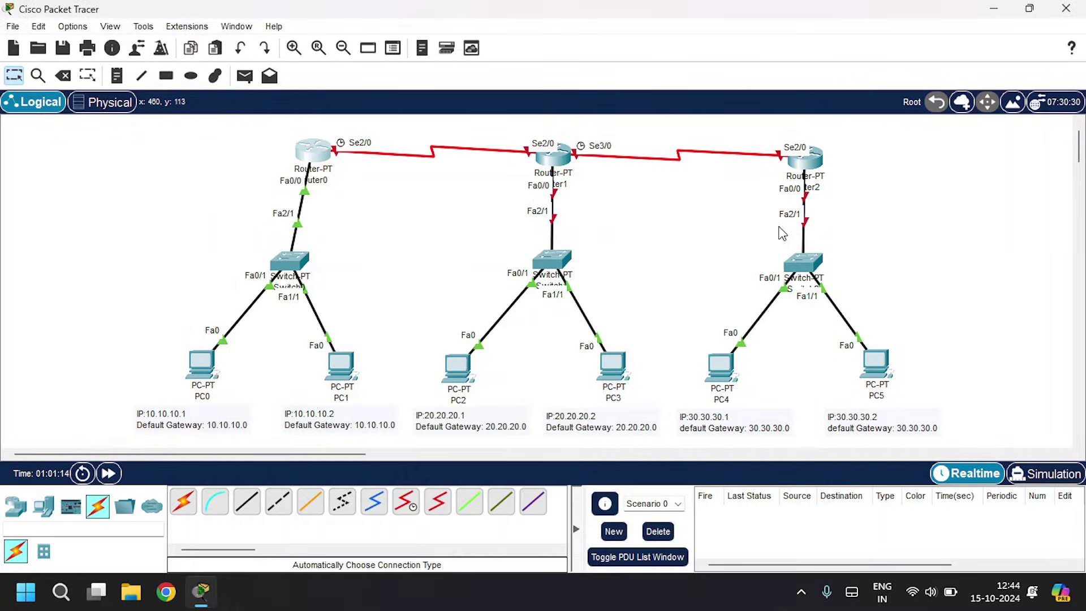
# Turn on Router1's FastEthernet0/0 with IP 20.20.20.0 and mask 255.0.0.0
pyautogui.click(560, 162)
pyautogui.click(402, 54)
pyautogui.click(416, 184)
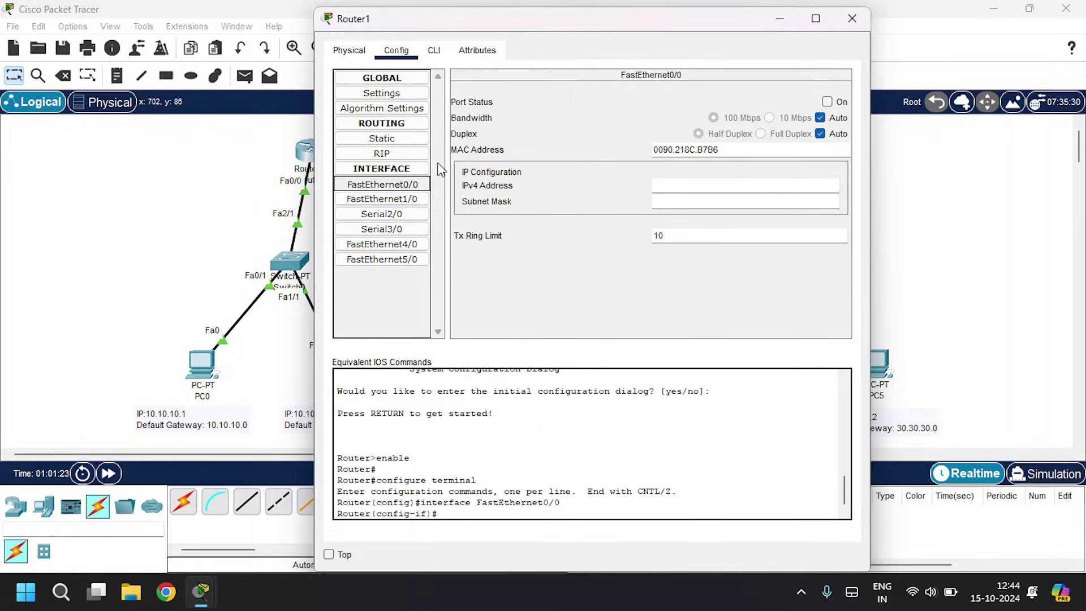
pyautogui.click(827, 101)
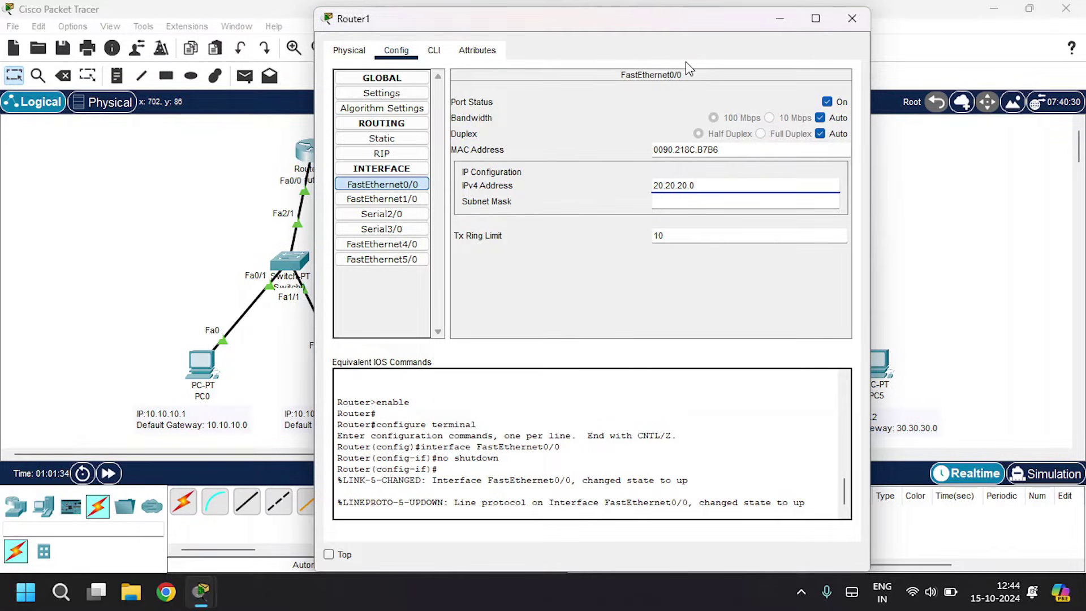
pyautogui.press('Tab')
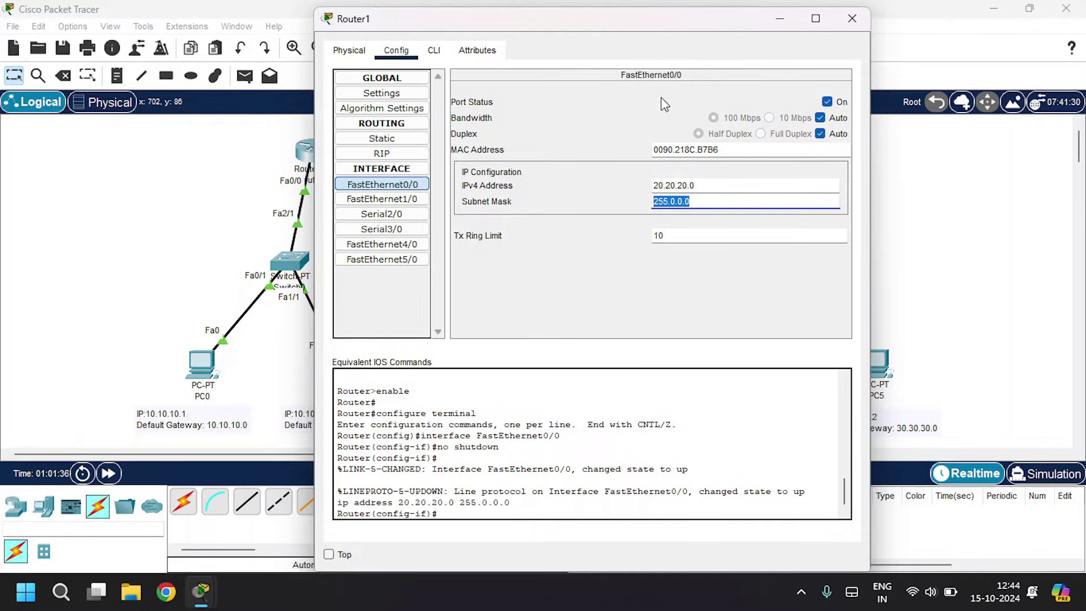
# Turn on Router1's Serial2/0 with IP 40.40.40.2 and mask 255.0.0.0
pyautogui.moveTo(640, 27); pyautogui.dragTo(629, 198)
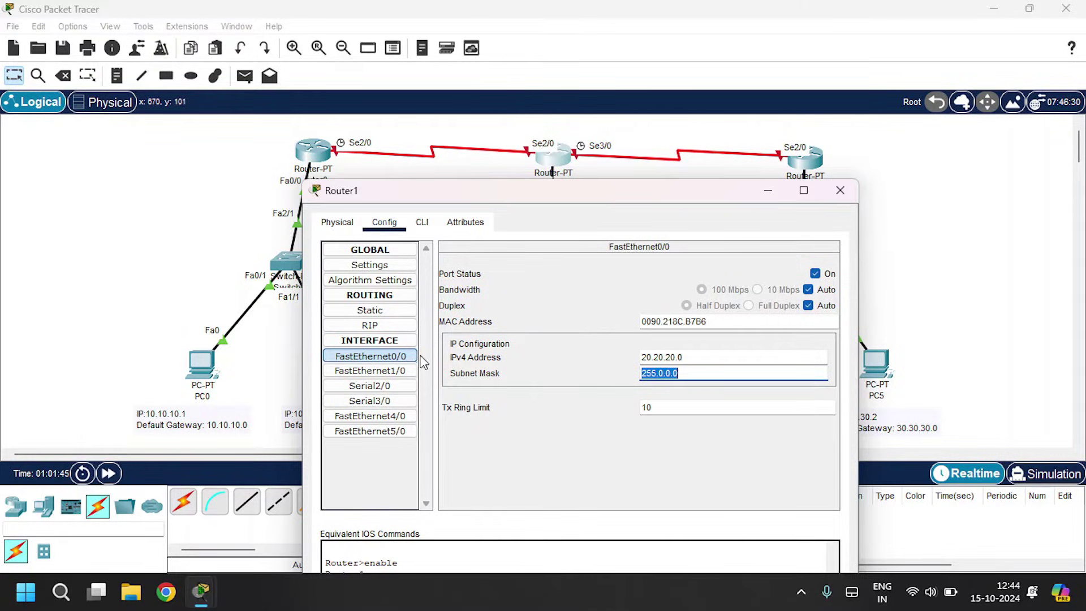
pyautogui.click(401, 391)
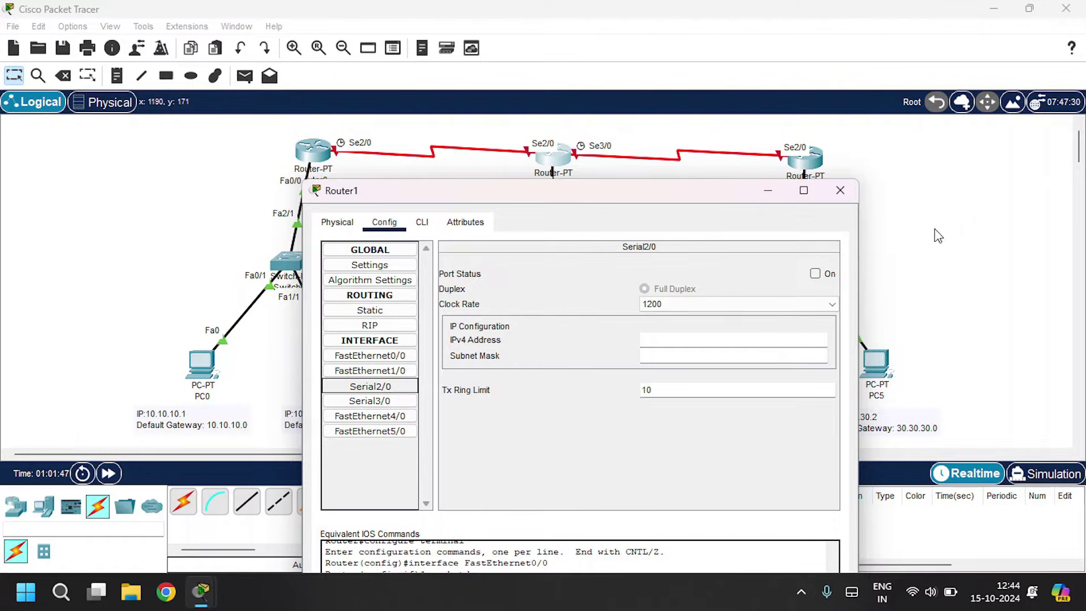
pyautogui.click(815, 275)
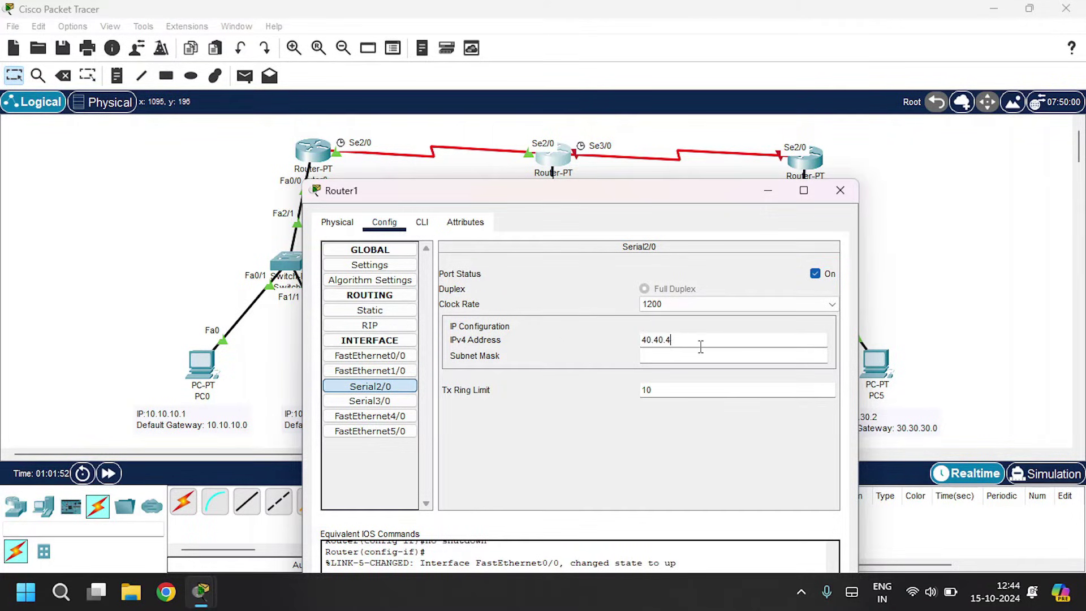
pyautogui.press('Tab')
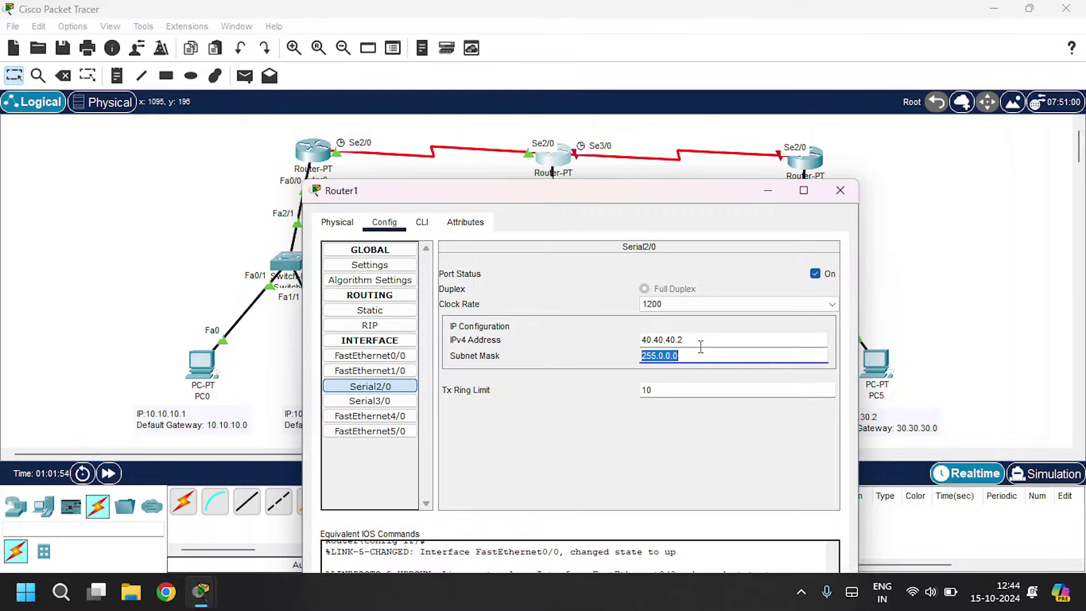
# Turn on Router1's Serial3/0 with IP 50.50.50.1 and mask 255.0.0.0
pyautogui.moveTo(566, 191); pyautogui.dragTo(566, 228)
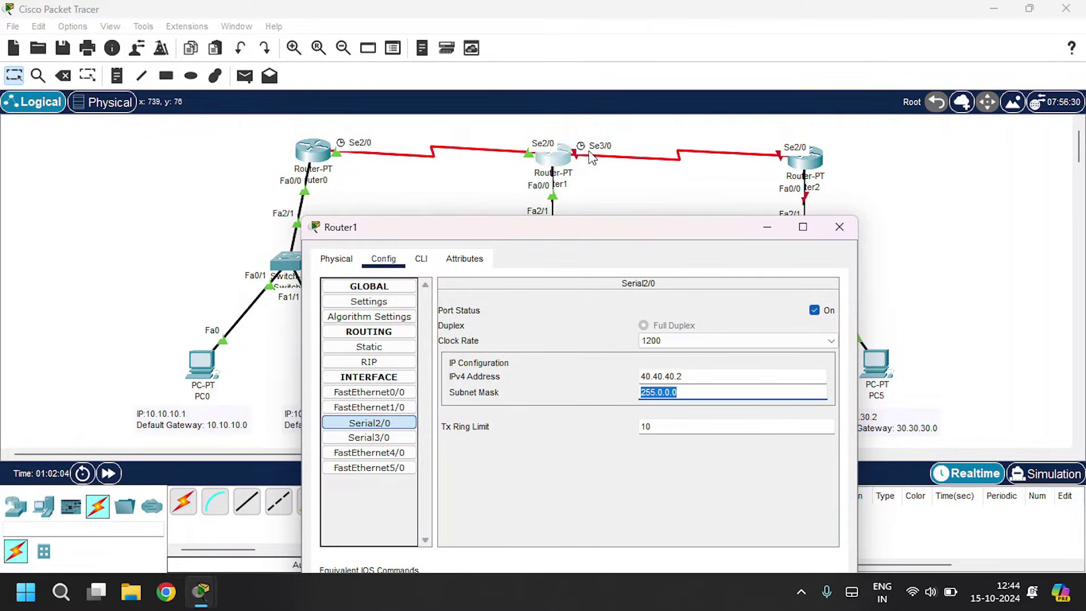
pyautogui.click(396, 439)
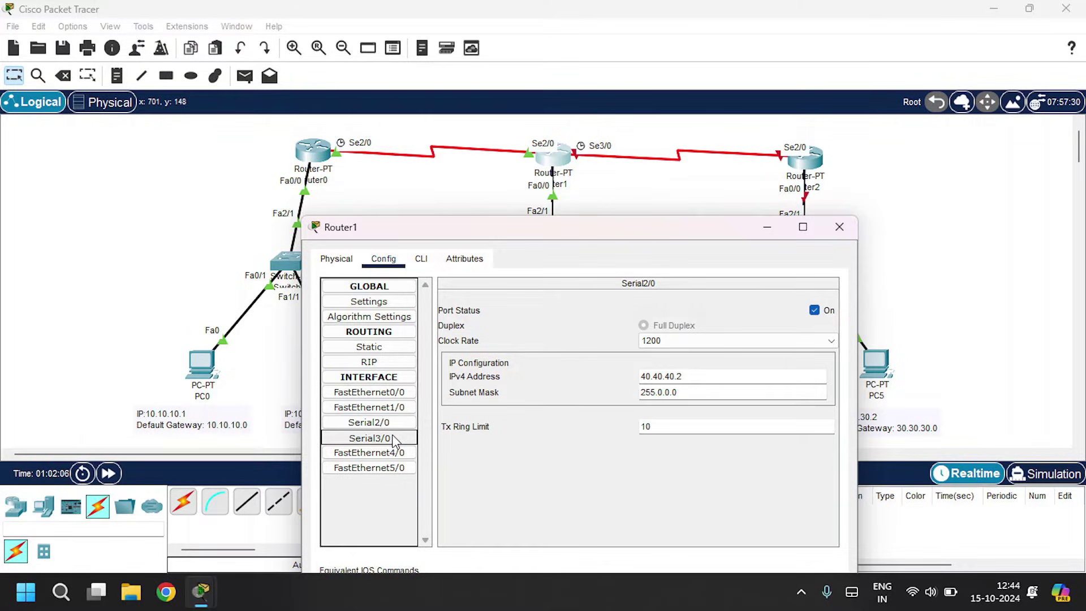
pyautogui.click(815, 310)
pyautogui.click(692, 380)
pyautogui.write('50.50.50.')
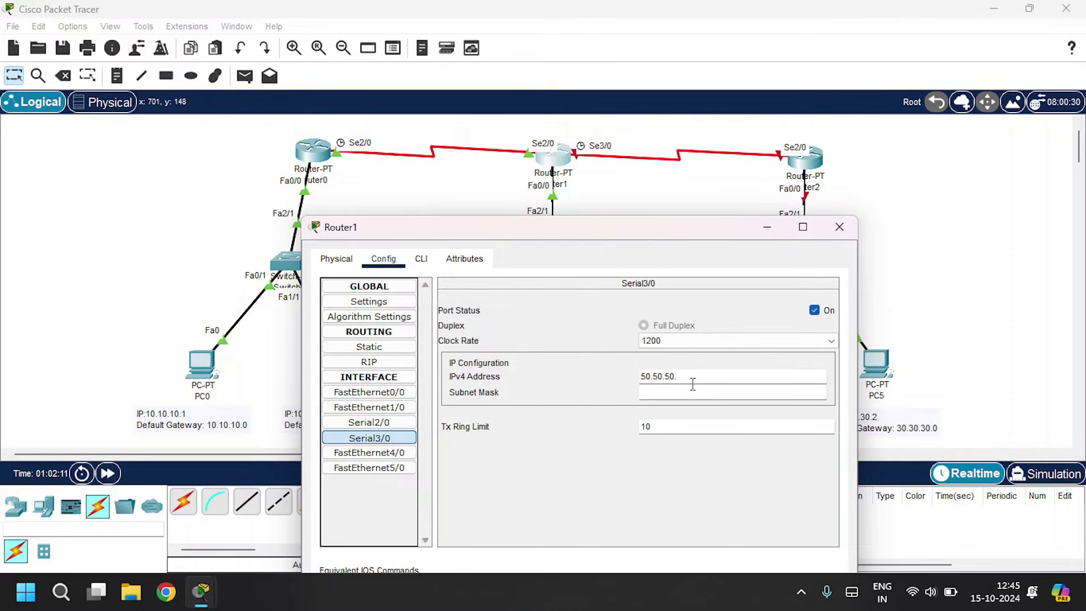
pyautogui.write('1')
pyautogui.press('Tab')
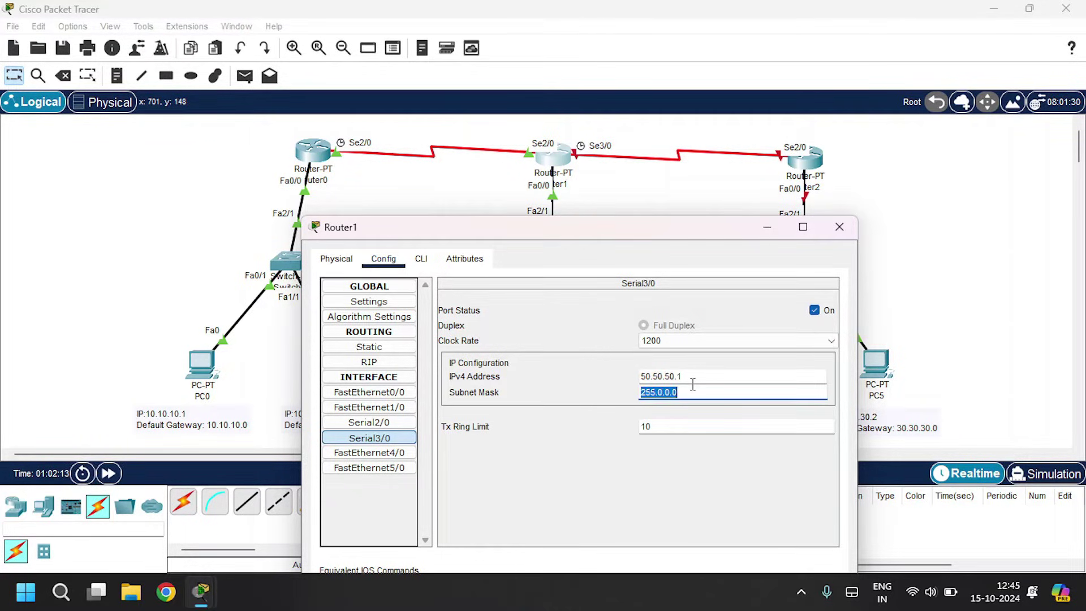
pyautogui.click(838, 229)
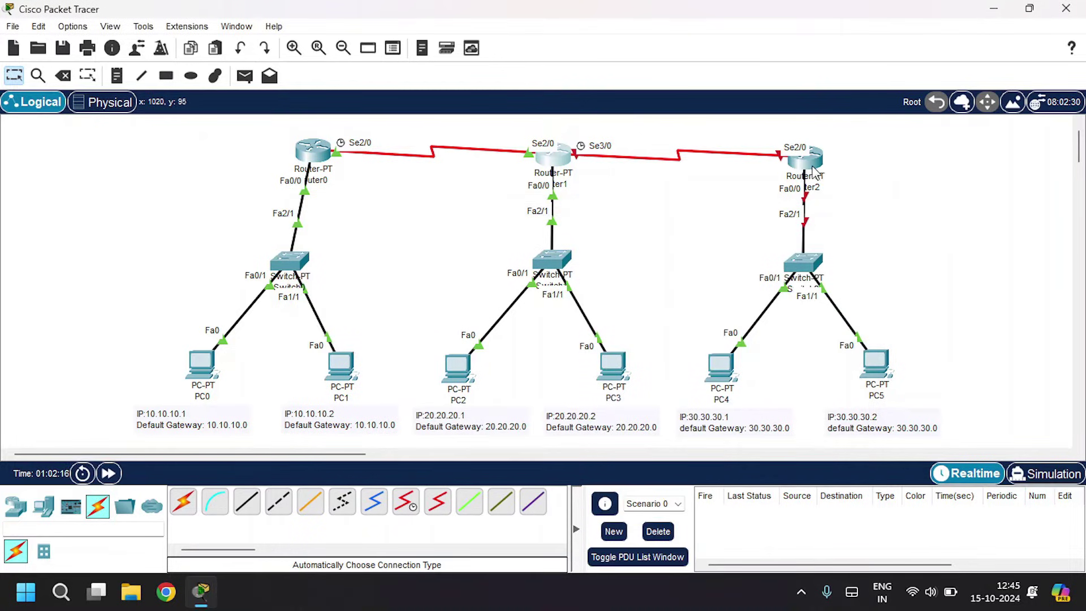
# On Router2, turn on FastEthernet0/0 with IP 30.30.30.0 and mask 255.0.0.0
pyautogui.click(812, 164)
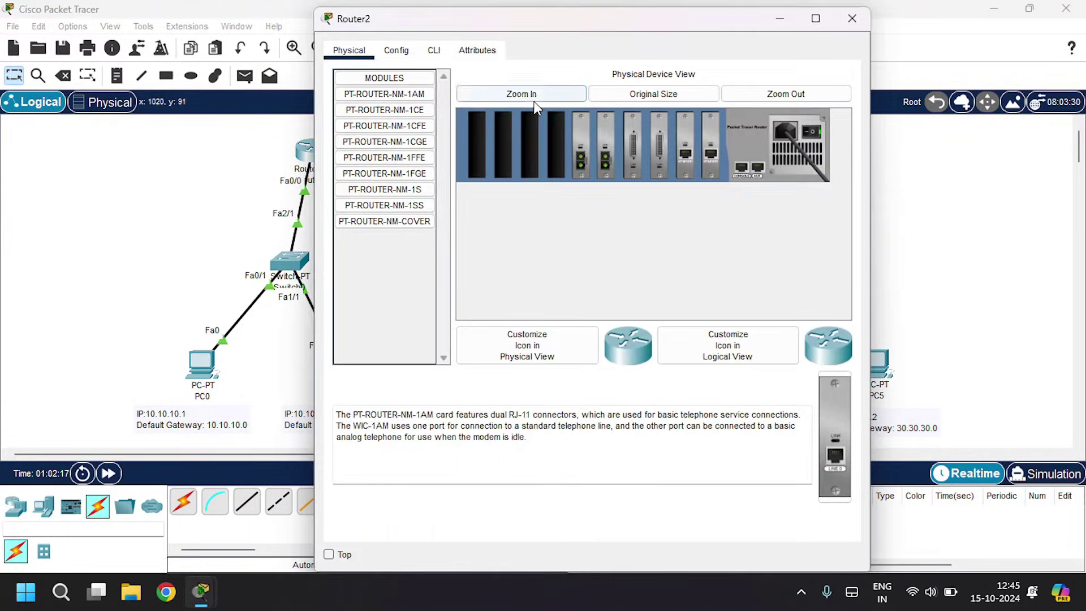
pyautogui.click(396, 51)
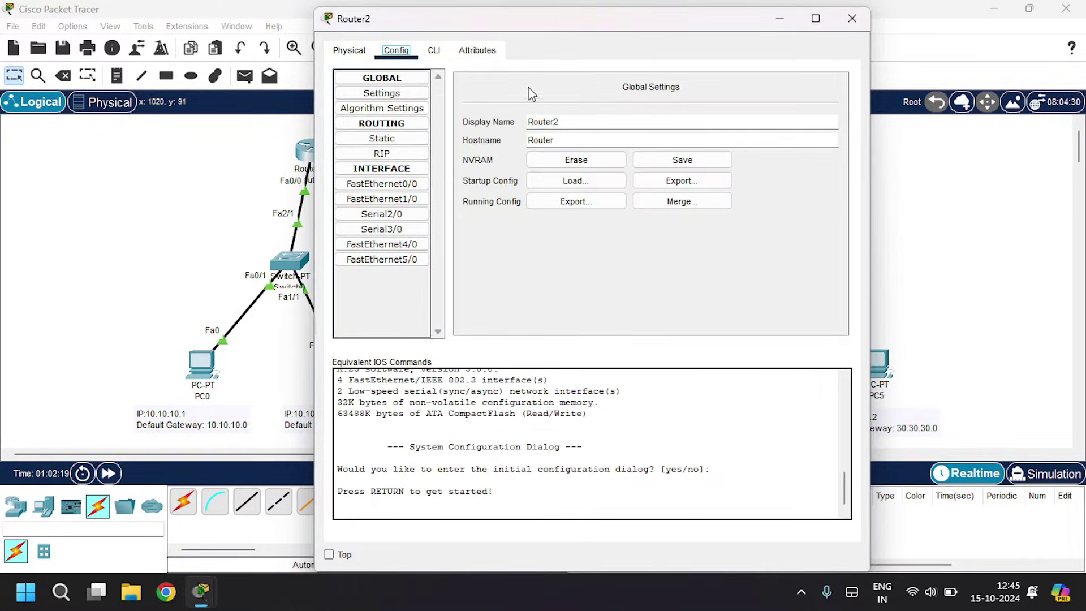
pyautogui.moveTo(593, 27); pyautogui.dragTo(419, 34)
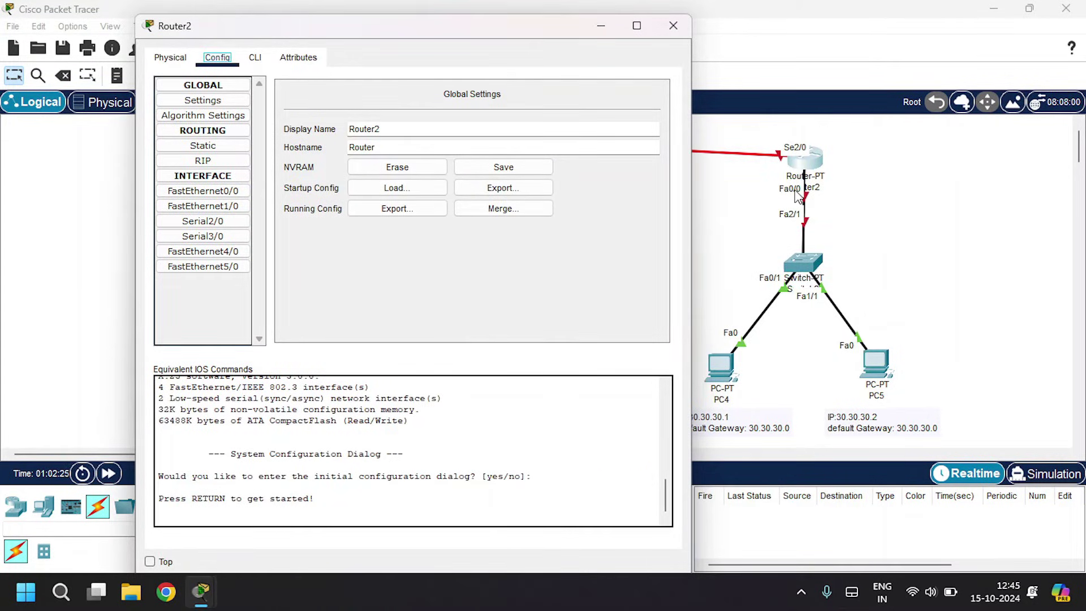
pyautogui.click(240, 194)
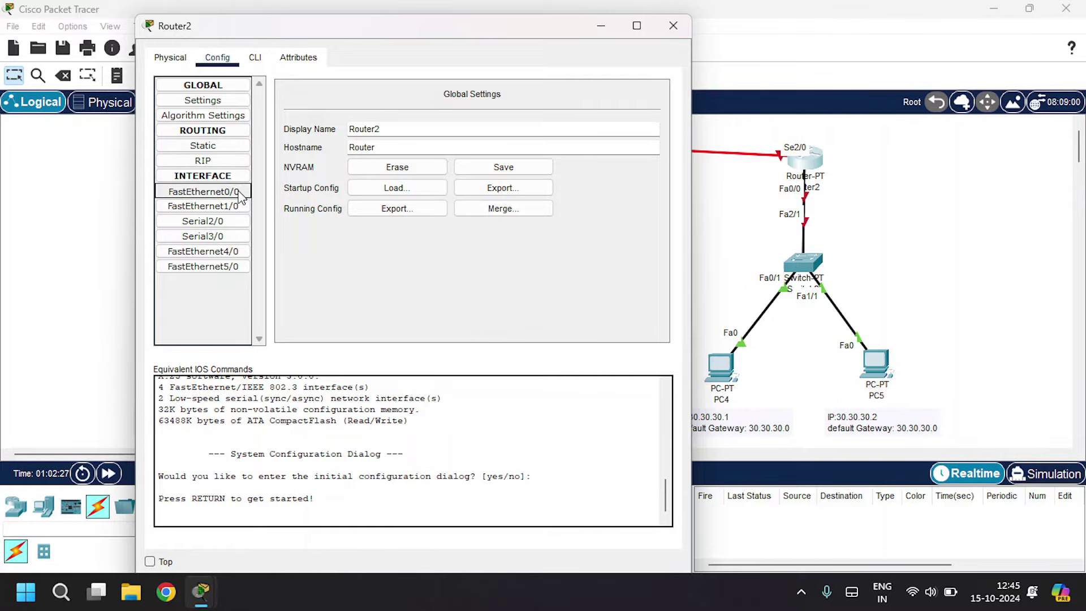
pyautogui.click(648, 109)
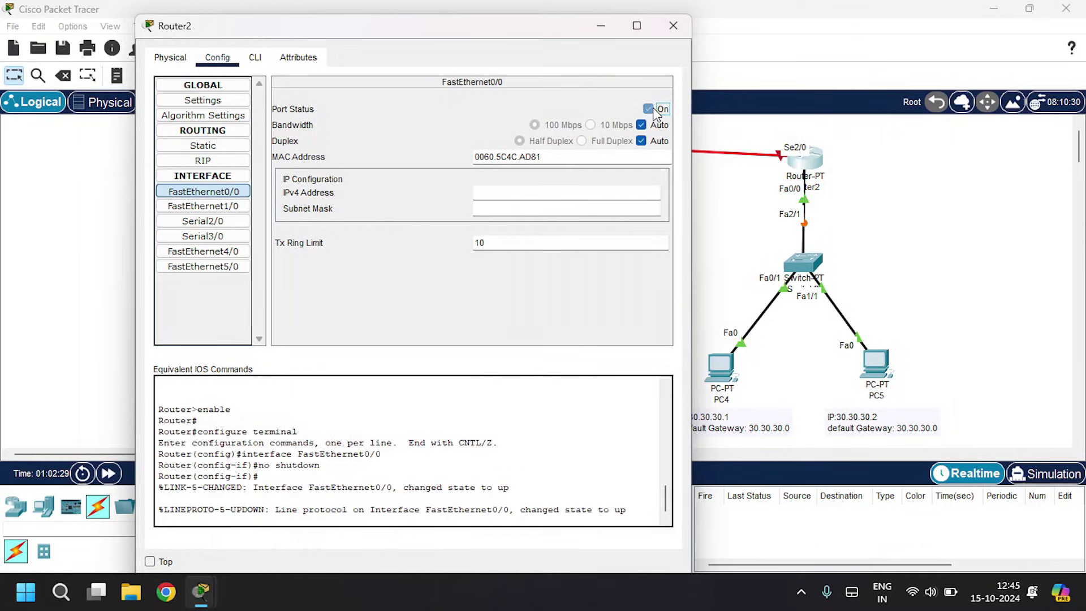
pyautogui.click(542, 196)
pyautogui.write('30.30.30.0')
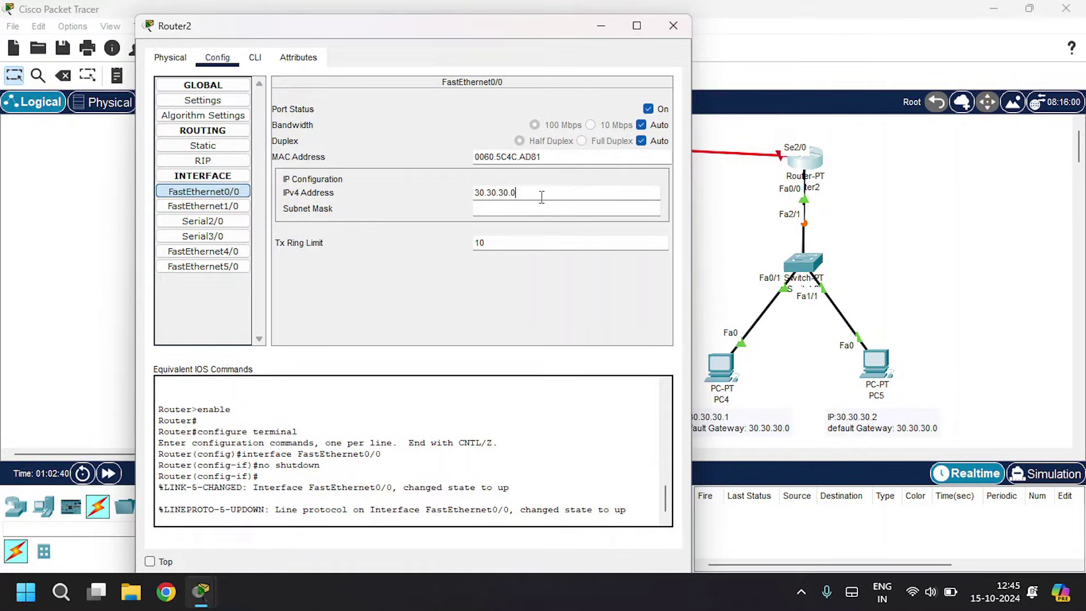
pyautogui.press('Tab')
# Turn on Router2's Serial2/0 port with address 50.50.50.2 and mask 255.0.0.0
pyautogui.moveTo(549, 28); pyautogui.dragTo(723, 219)
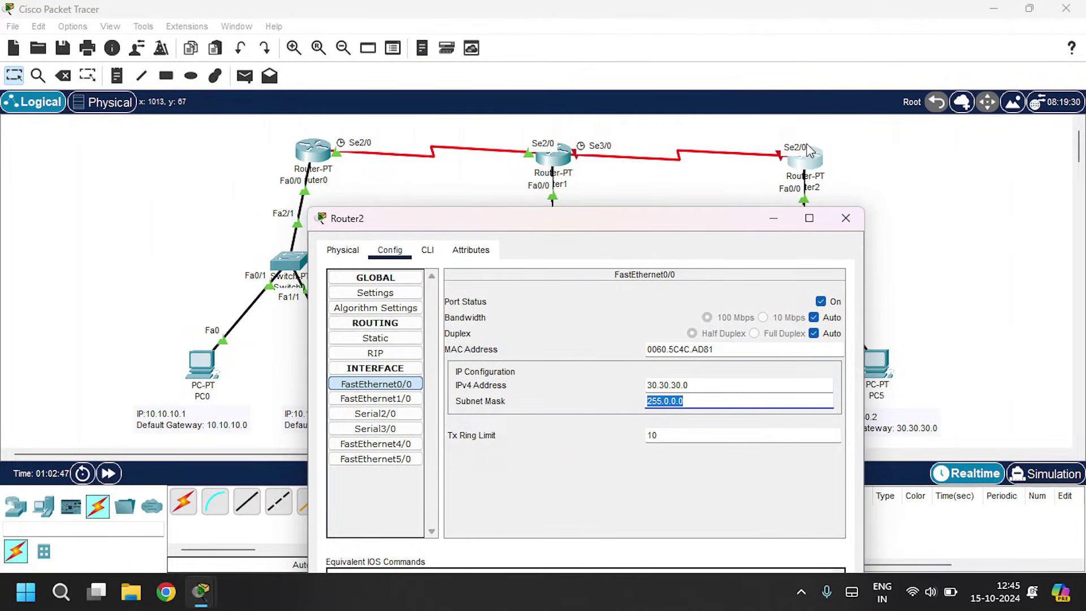
pyautogui.click(403, 415)
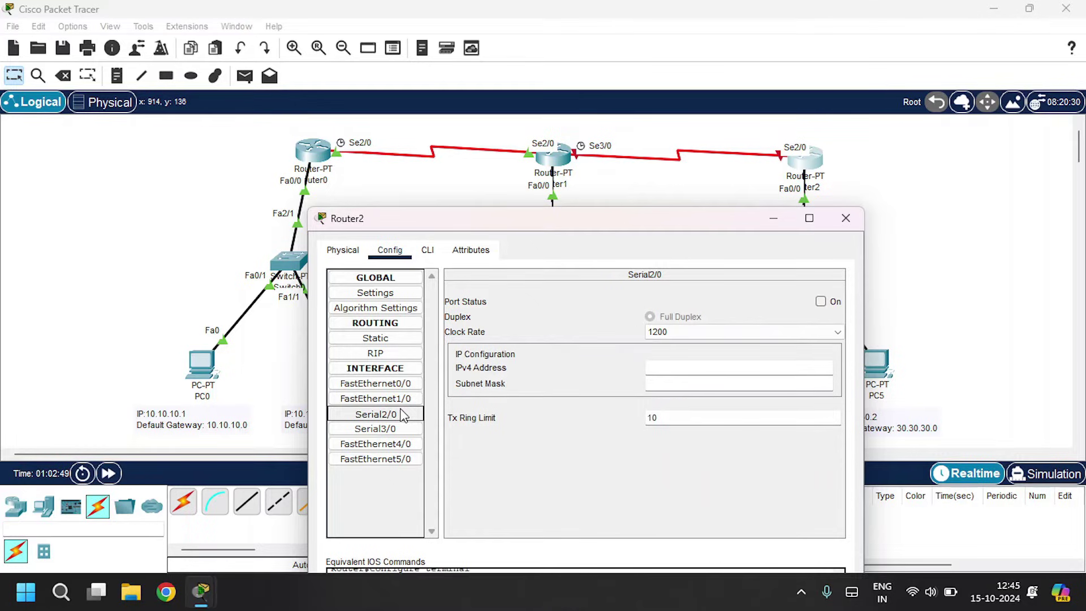
pyautogui.click(830, 303)
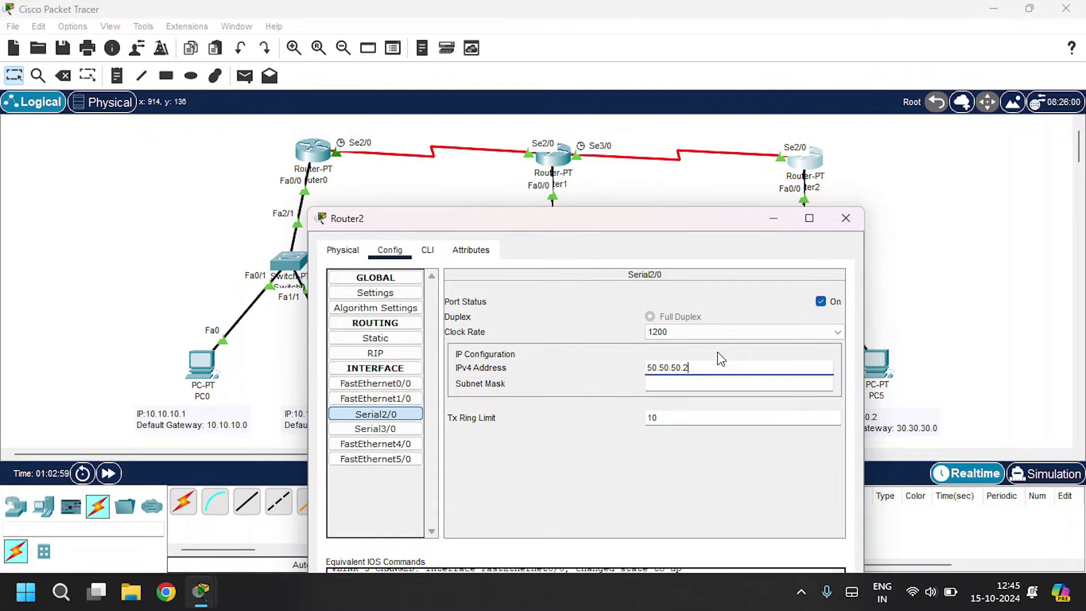
pyautogui.press('Tab')
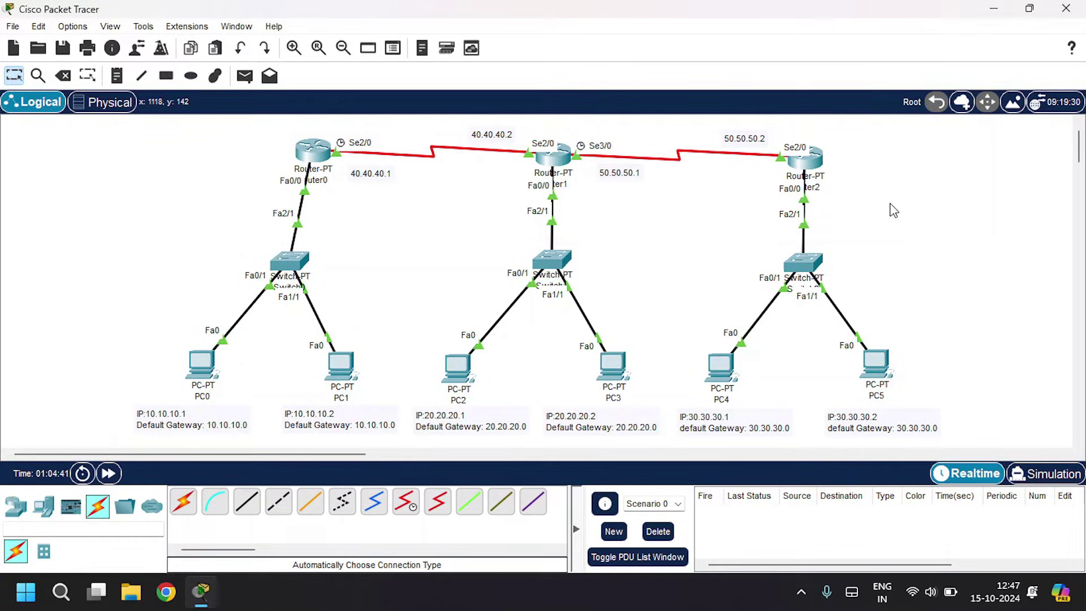
# Show the Static routes page under Routing in Router0's Config tab
pyautogui.click(314, 154)
pyautogui.click(396, 50)
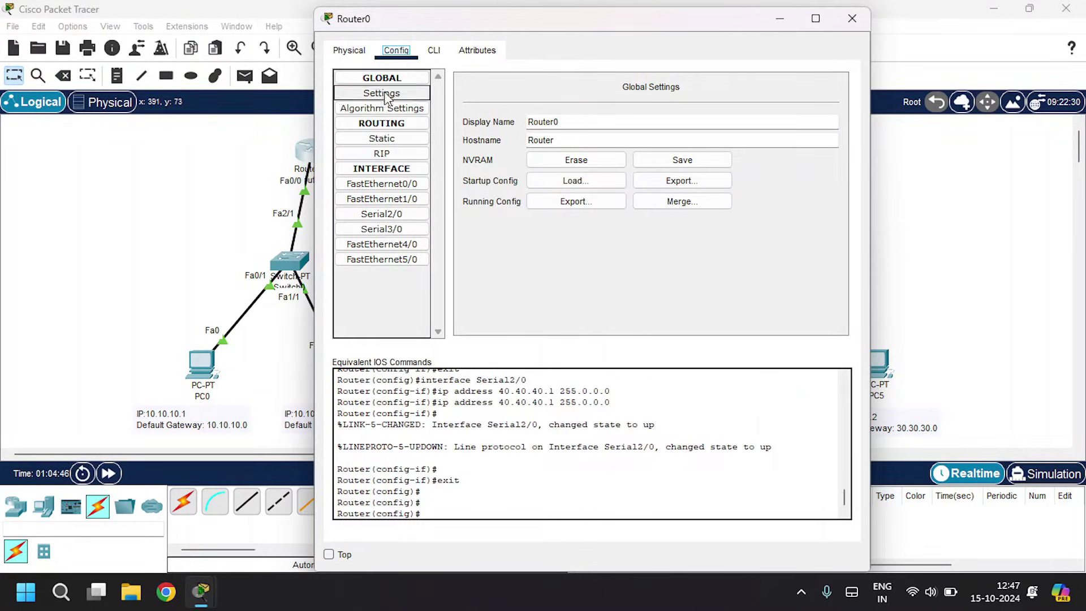
pyautogui.click(382, 137)
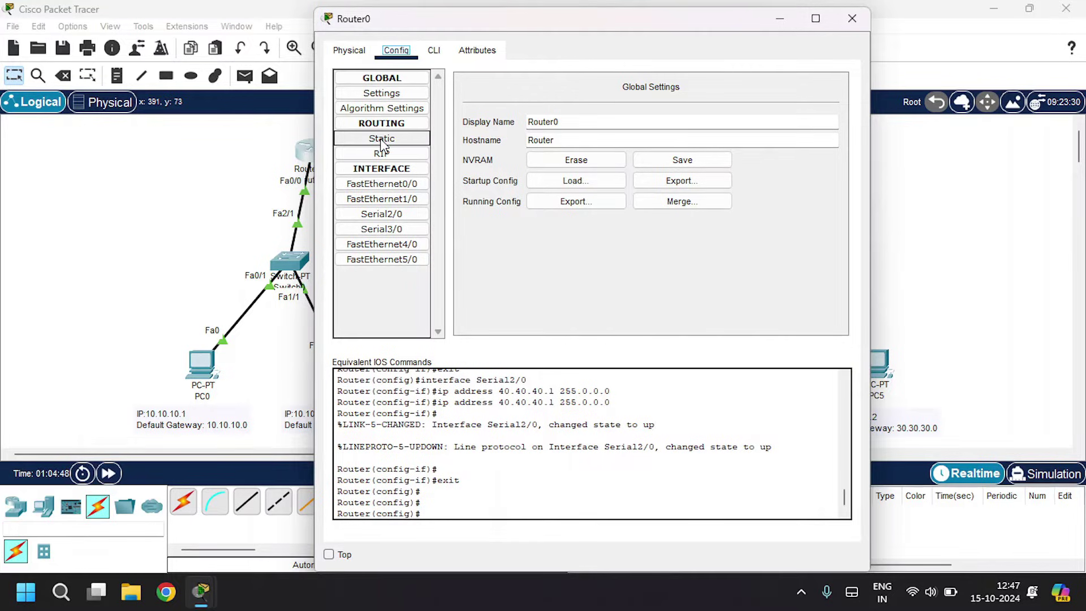
pyautogui.moveTo(549, 28); pyautogui.dragTo(568, 324)
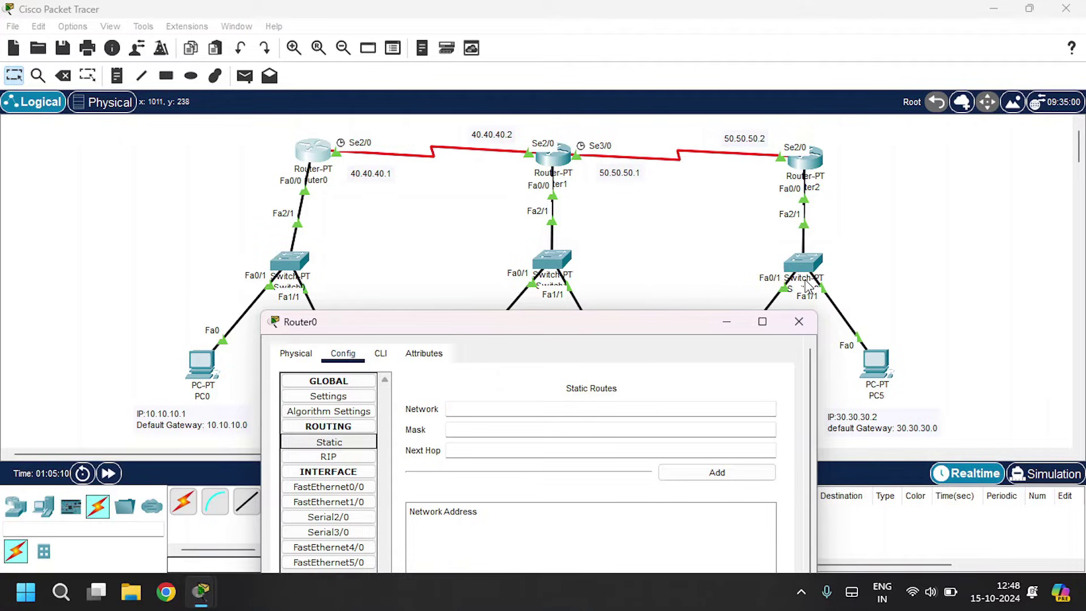
# Add a Router0 static route to 20.0.0.0, mask 255.0.0.0, next hop 40.40.40.2
pyautogui.click(470, 407)
pyautogui.press('BackSpace')
pyautogui.press('BackSpace')
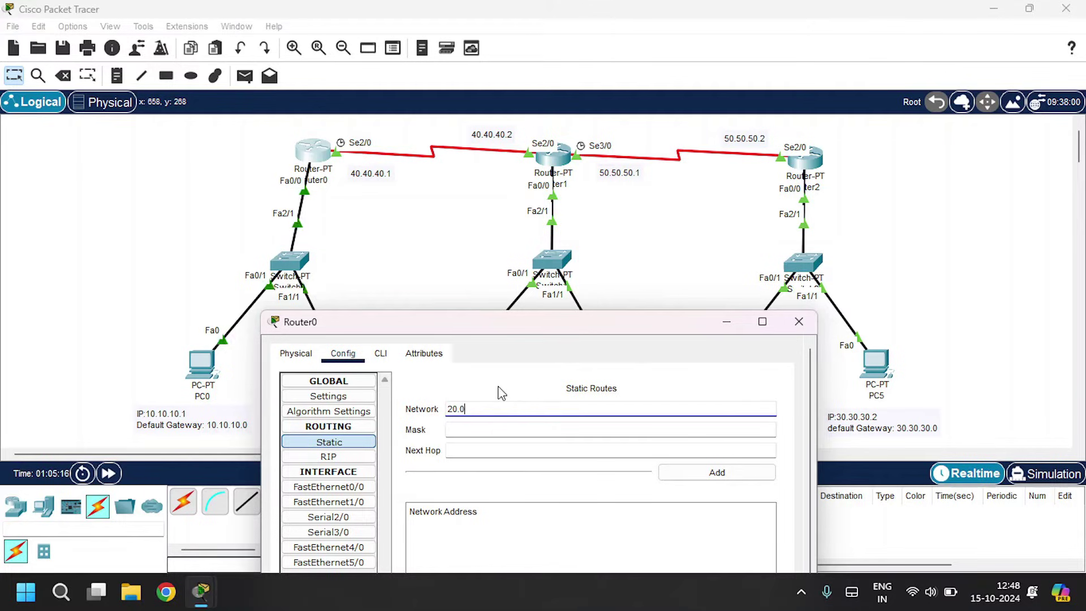
pyautogui.press('Tab')
pyautogui.write('255.0.0.0')
pyautogui.press('Tab')
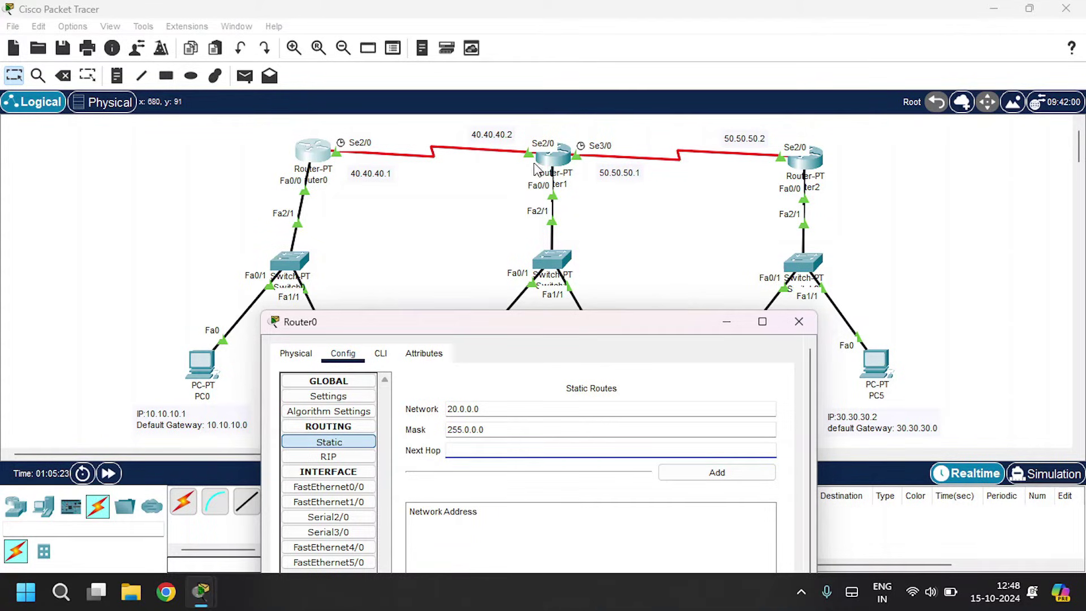
pyautogui.write('40.40.40.2')
pyautogui.click(698, 474)
# Add a second Router0 static route to 30.0.0.0, mask 255.0.0.0, via 40.40.40.2
pyautogui.moveTo(492, 409); pyautogui.dragTo(369, 411)
pyautogui.press('BackSpace')
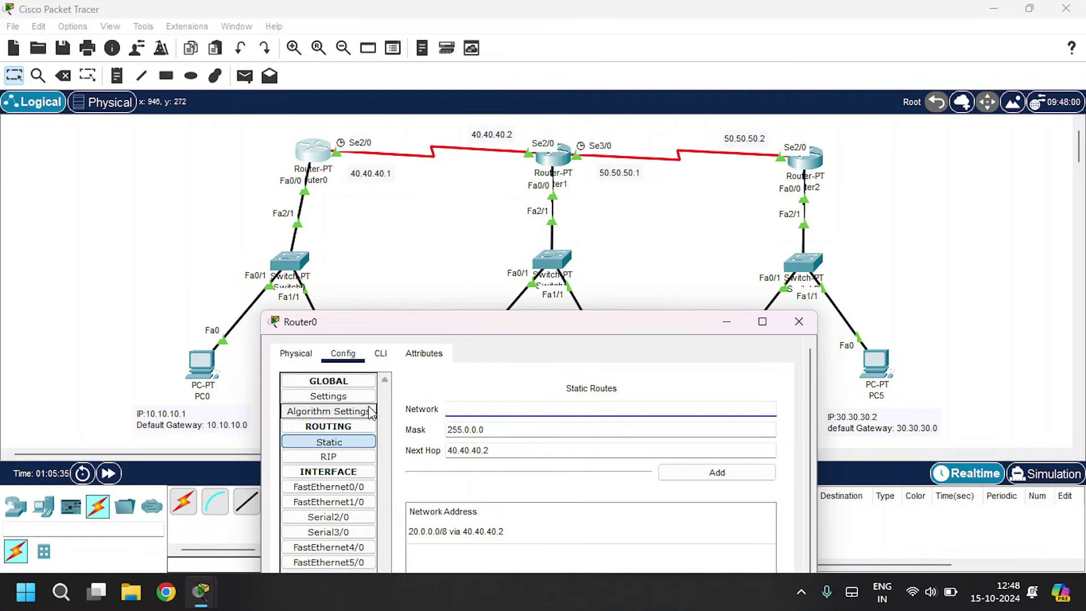
pyautogui.moveTo(495, 430); pyautogui.dragTo(371, 430)
pyautogui.press('BackSpace')
pyautogui.moveTo(487, 451); pyautogui.dragTo(398, 452)
pyautogui.press('BackSpace')
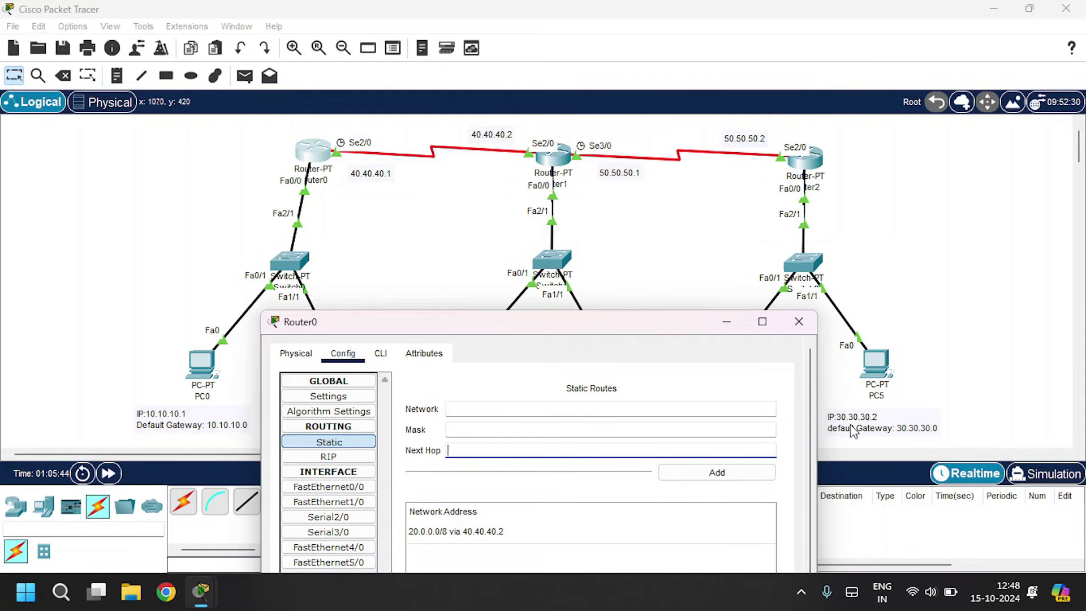
pyautogui.click(627, 404)
pyautogui.write('30.0.0.0')
pyautogui.press('Tab')
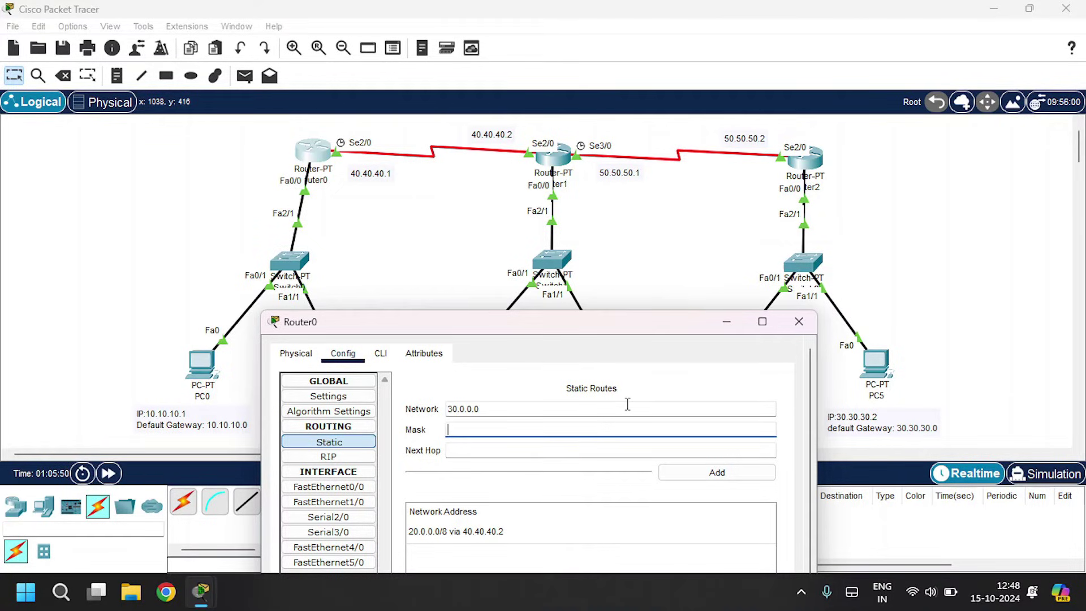
pyautogui.write('255.0.0.0')
pyautogui.press('Tab')
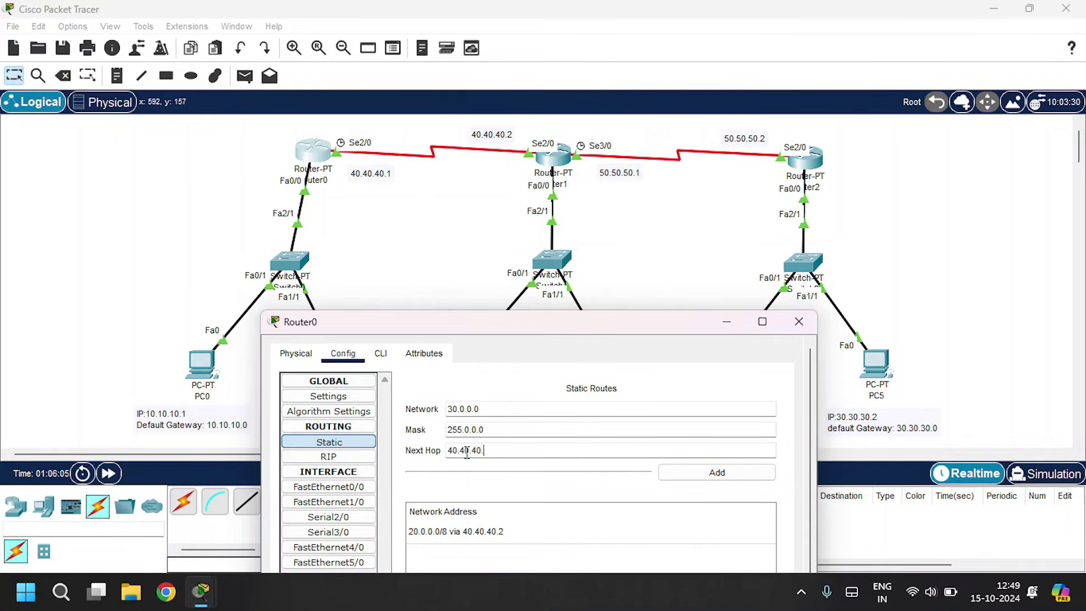
pyautogui.click(705, 474)
# Close Router0's settings and bring up Router1's configuration
pyautogui.moveTo(659, 327); pyautogui.dragTo(638, 186)
pyautogui.click(776, 181)
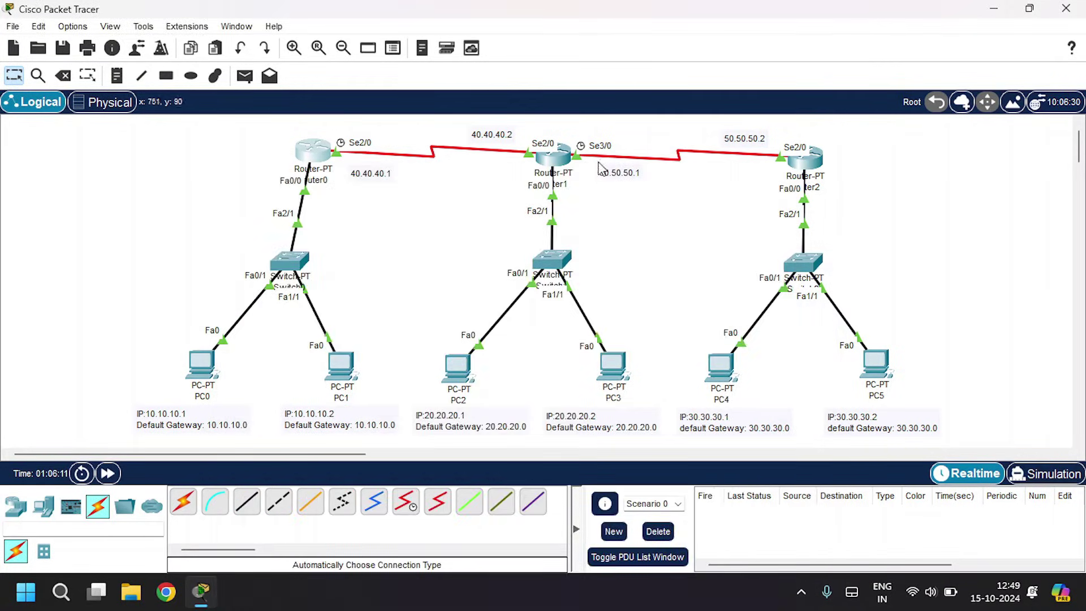
pyautogui.click(561, 154)
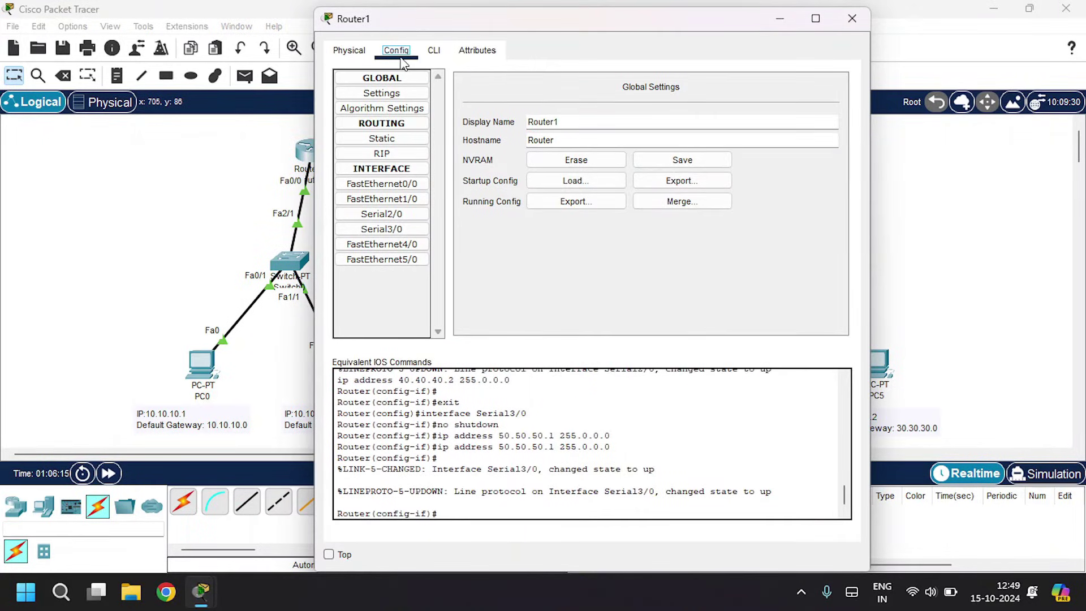
# Add a Router1 static route to 10.0.0.0, mask 255.0.0.0, via 40.40.40.1
pyautogui.click(382, 138)
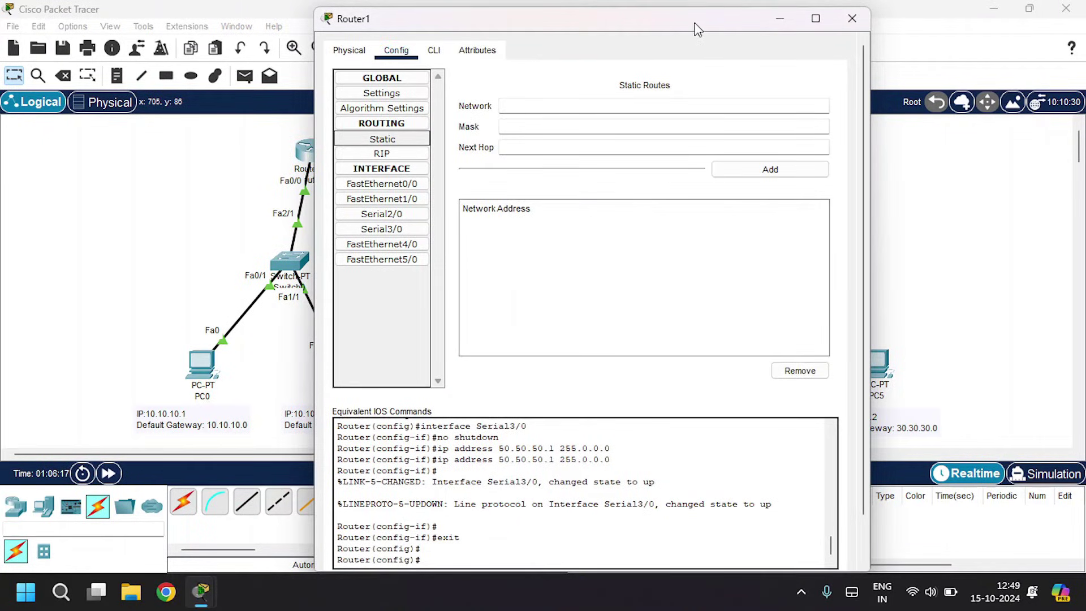
pyautogui.moveTo(676, 29); pyautogui.dragTo(732, 233)
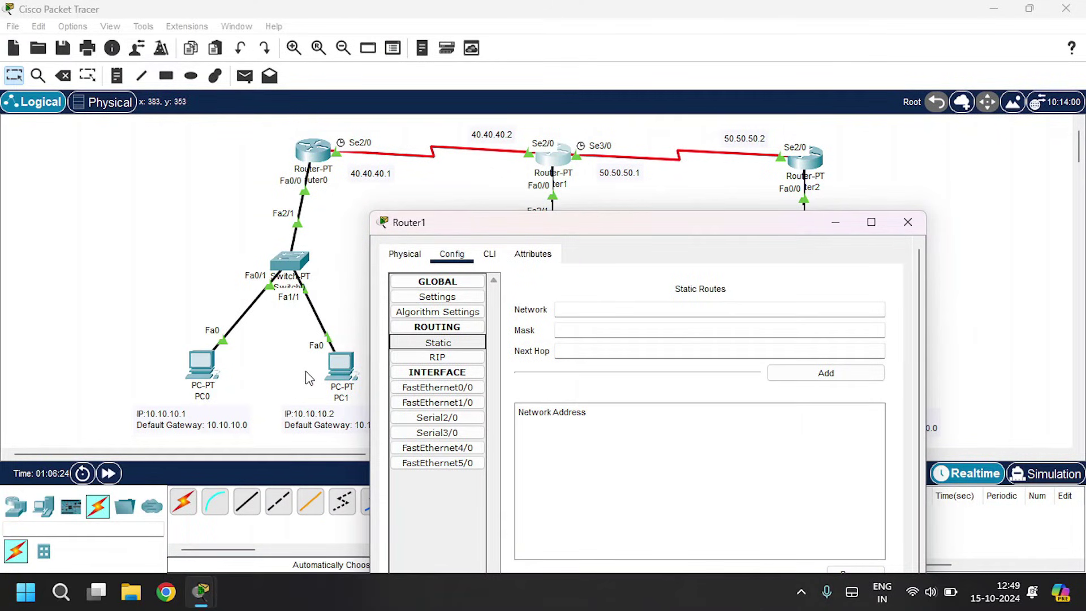
pyautogui.click(566, 310)
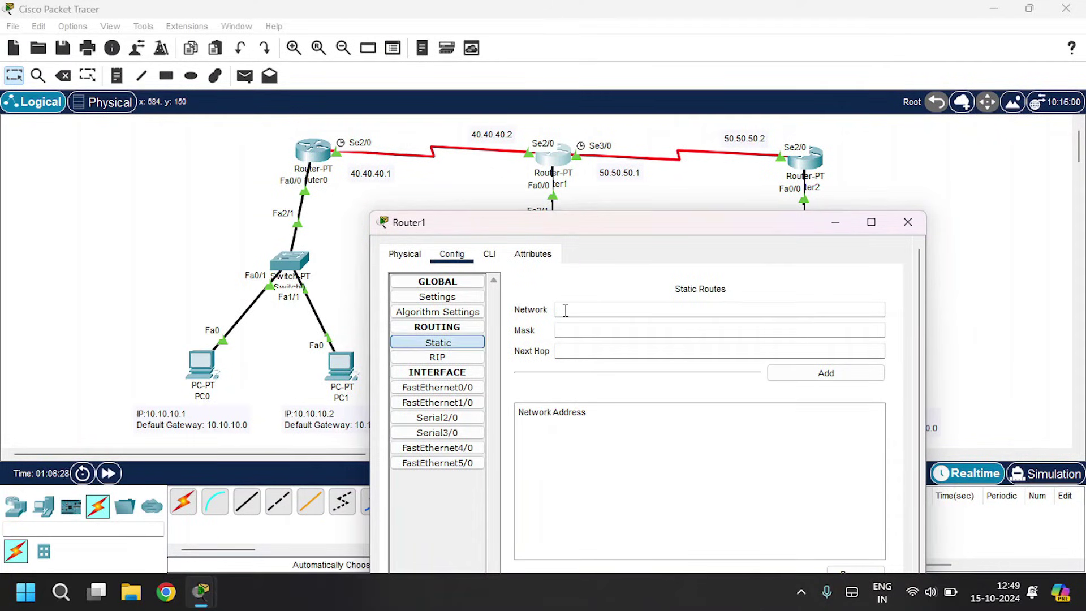
pyautogui.press('Tab')
pyautogui.write('255.0.0.0')
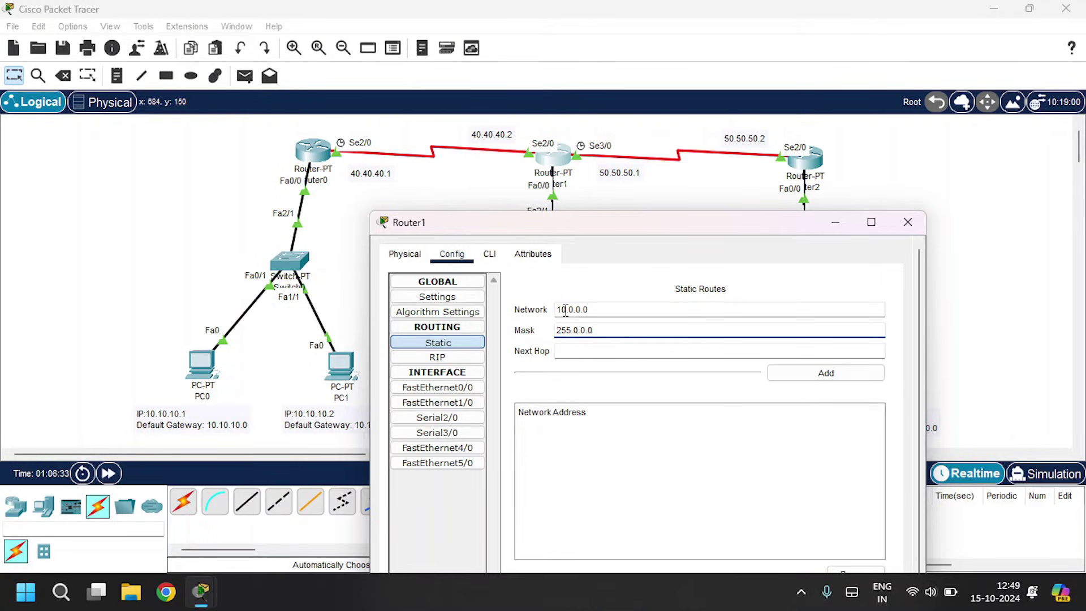
pyautogui.press('Tab')
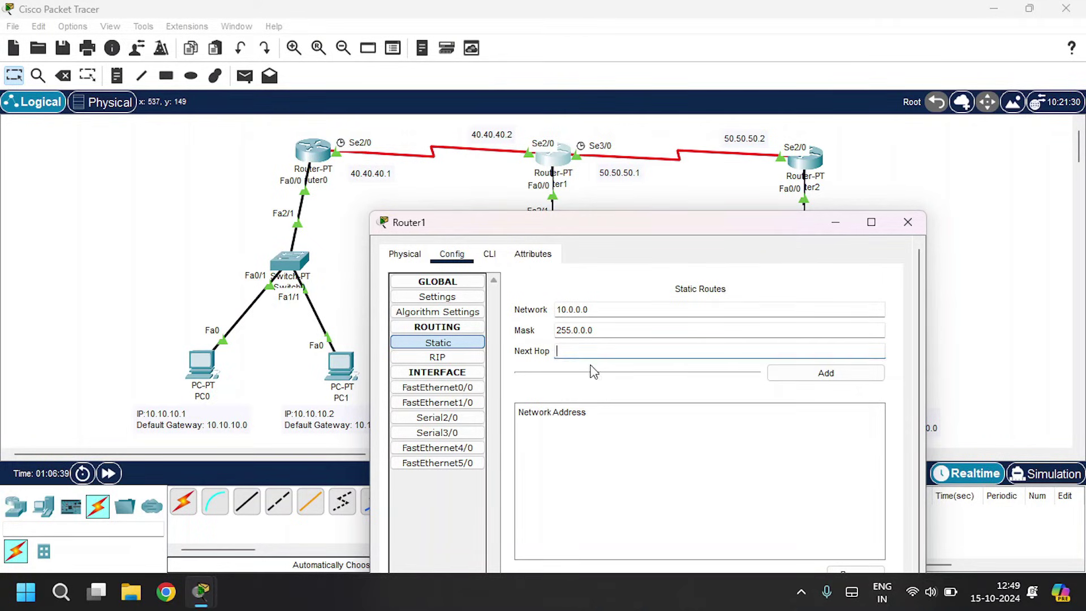
pyautogui.write('40.40.40.1')
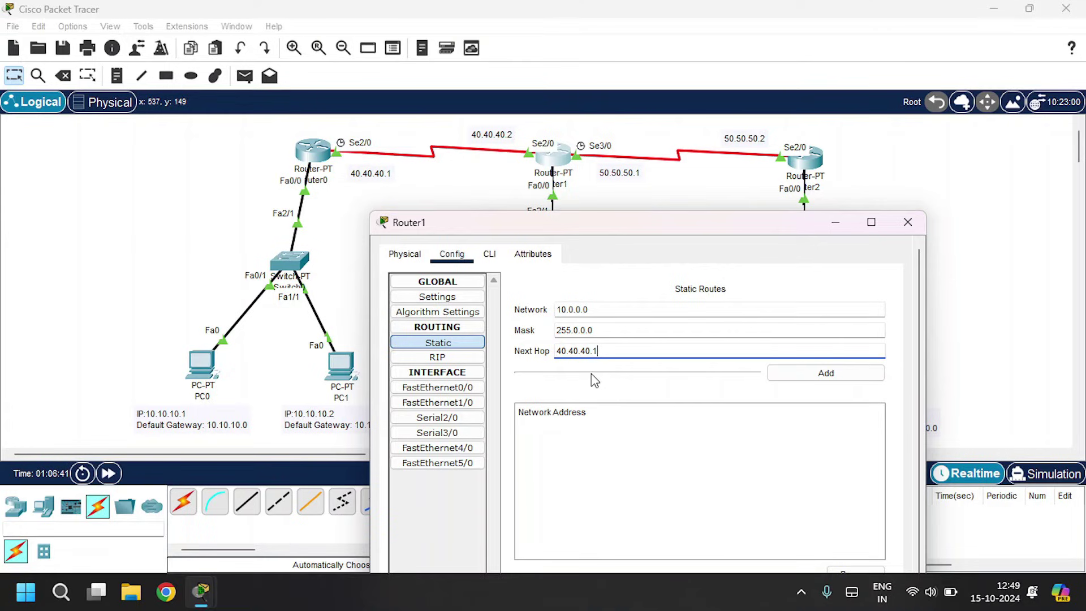
pyautogui.click(792, 374)
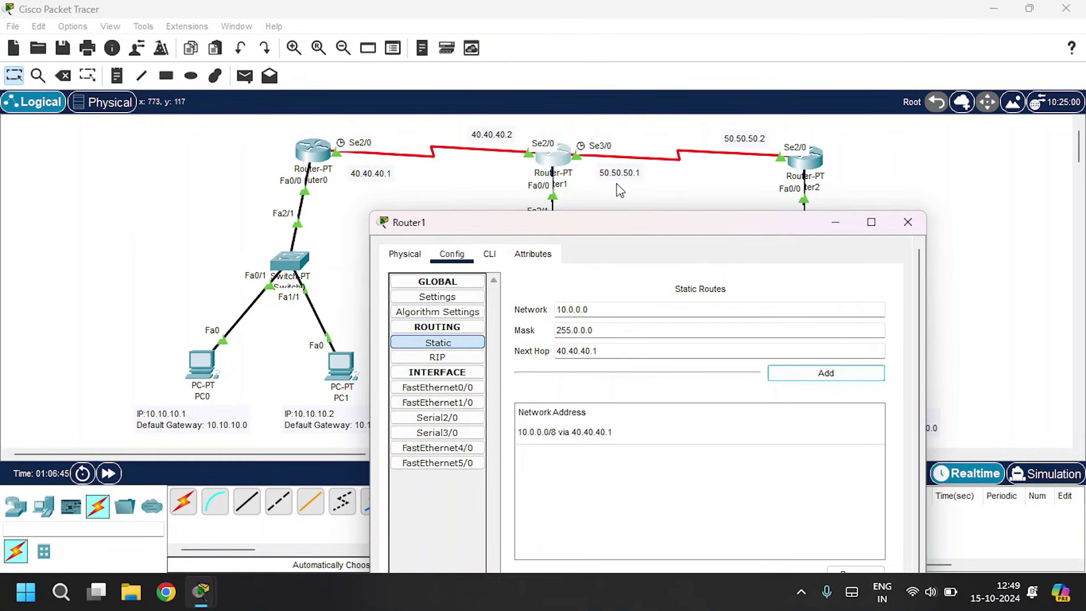
# Add a Router1 route to 30.0.0.0/8 via 50.50.50.2, then close Router1's window
pyautogui.moveTo(704, 229); pyautogui.dragTo(484, 178)
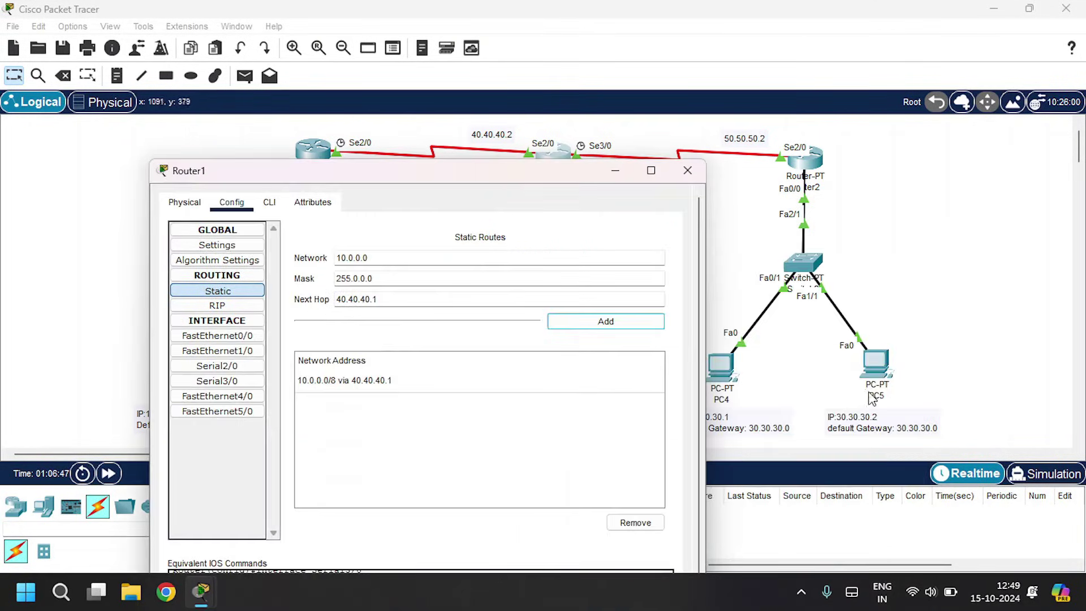
pyautogui.moveTo(456, 257); pyautogui.dragTo(208, 262)
pyautogui.press('BackSpace')
pyautogui.write('30.0.0.0')
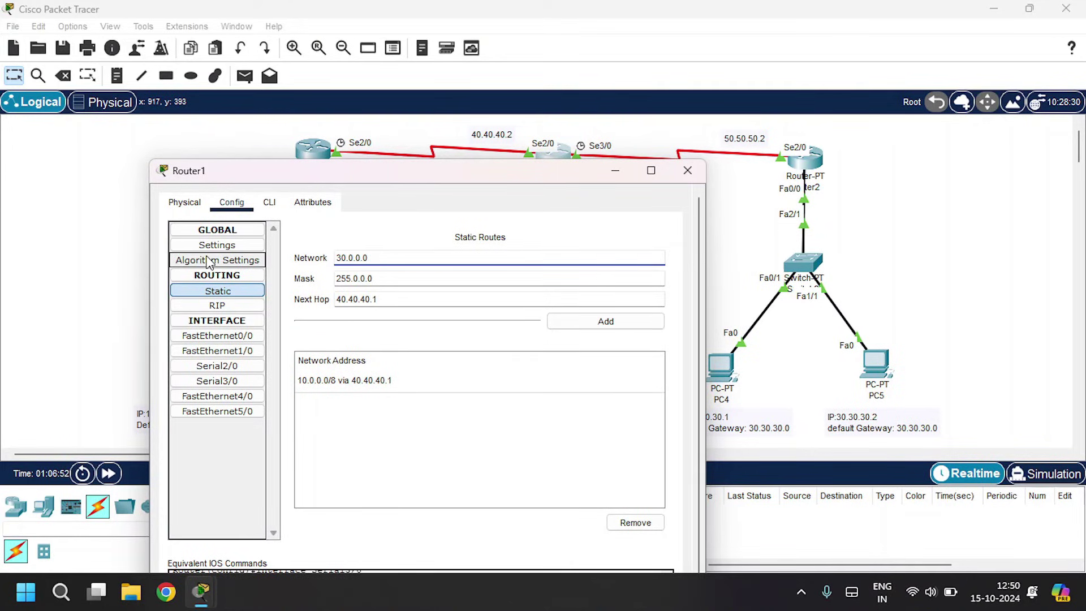
pyautogui.click(389, 279)
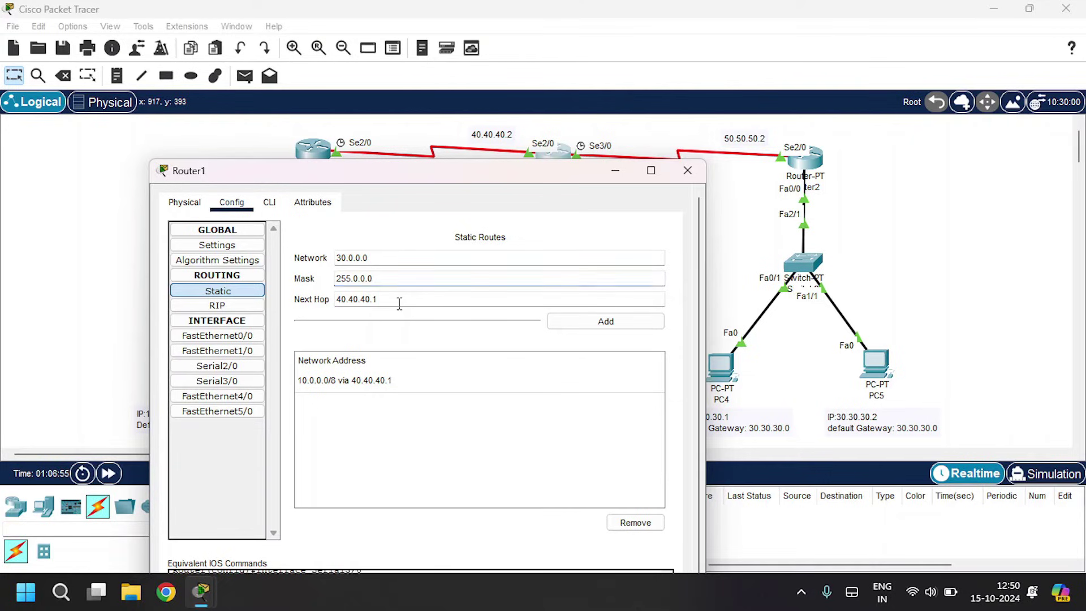
pyautogui.tripleClick(399, 304)
pyautogui.write('40.40.40')
pyautogui.press('BackSpace')
pyautogui.press('BackSpace')
pyautogui.press('BackSpace')
pyautogui.press('BackSpace')
pyautogui.press('BackSpace')
pyautogui.press('BackSpace')
pyautogui.write('50.50.50.2')
pyautogui.click(576, 319)
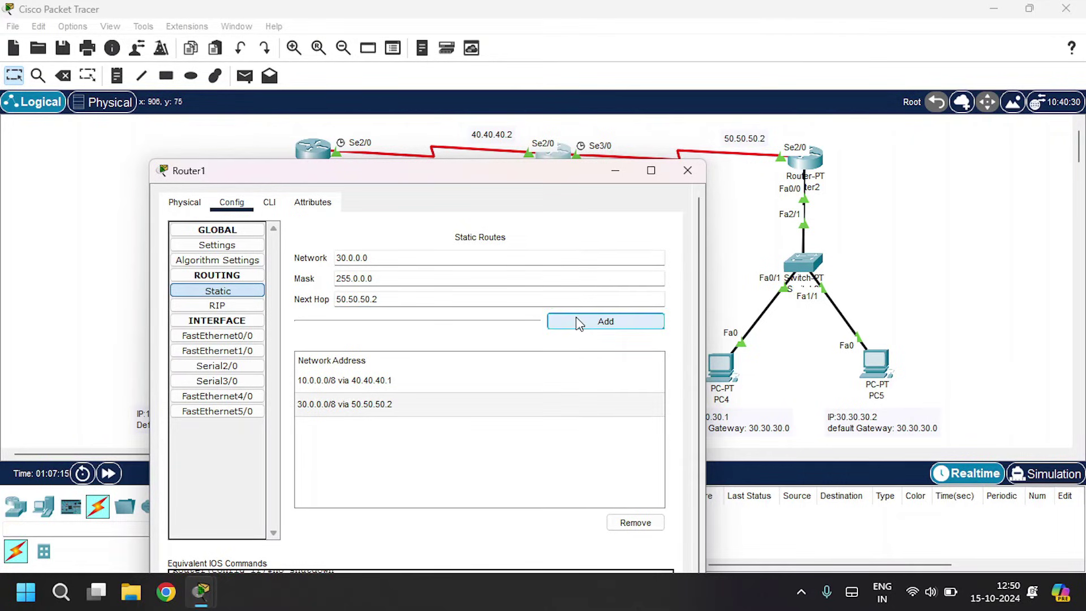
pyautogui.click(693, 170)
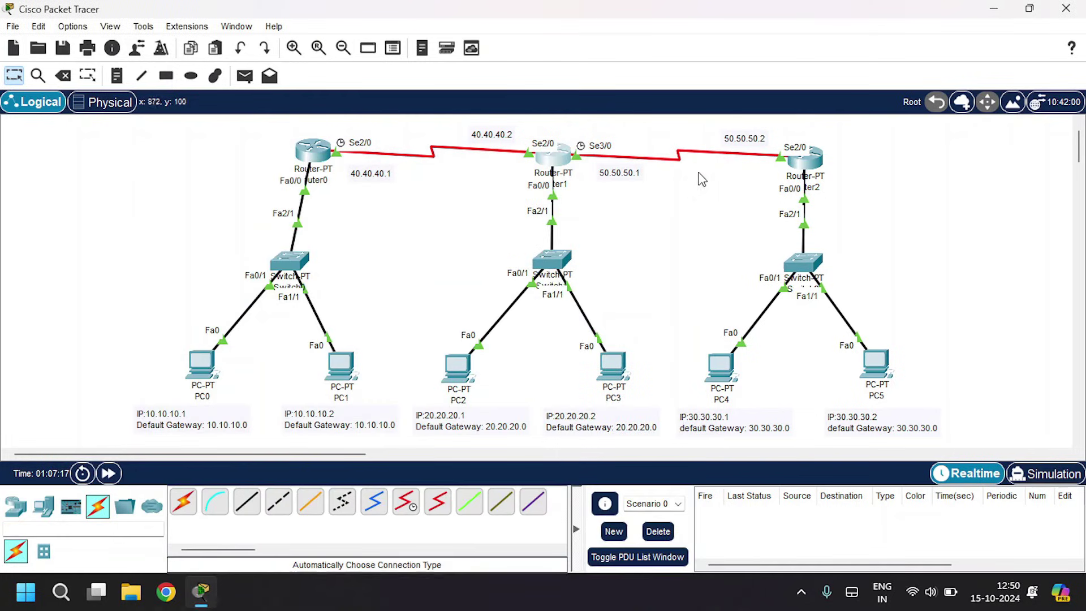
# Add a Router2 static route to 10.0.0.0, mask 255.0.0.0, via 50.50.50.1
pyautogui.click(806, 165)
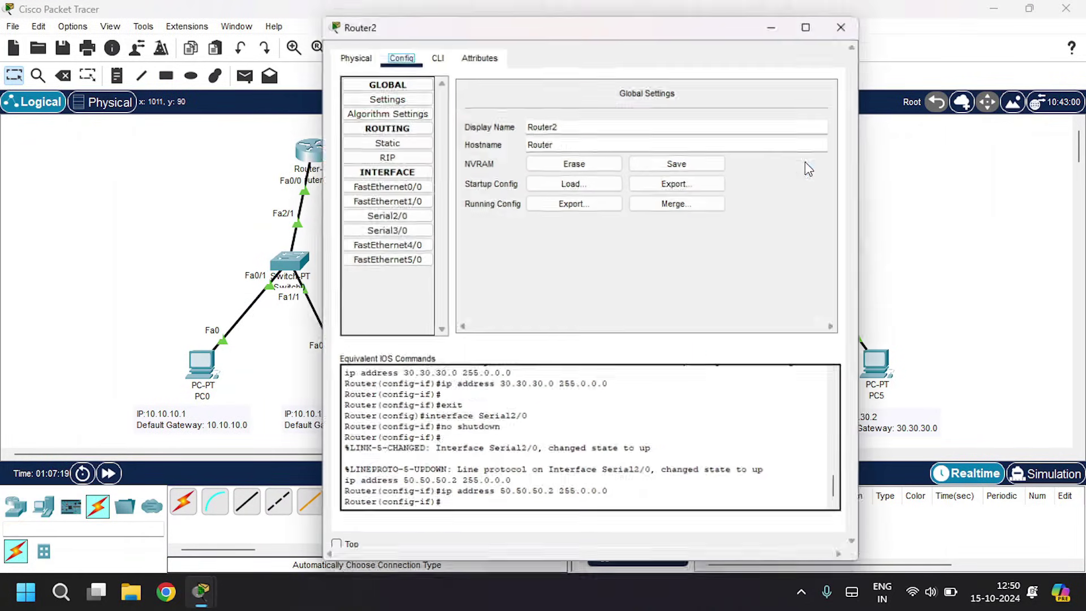
pyautogui.click(383, 138)
pyautogui.click(525, 109)
pyautogui.moveTo(573, 19); pyautogui.dragTo(834, 130)
pyautogui.write('10.0.0.0')
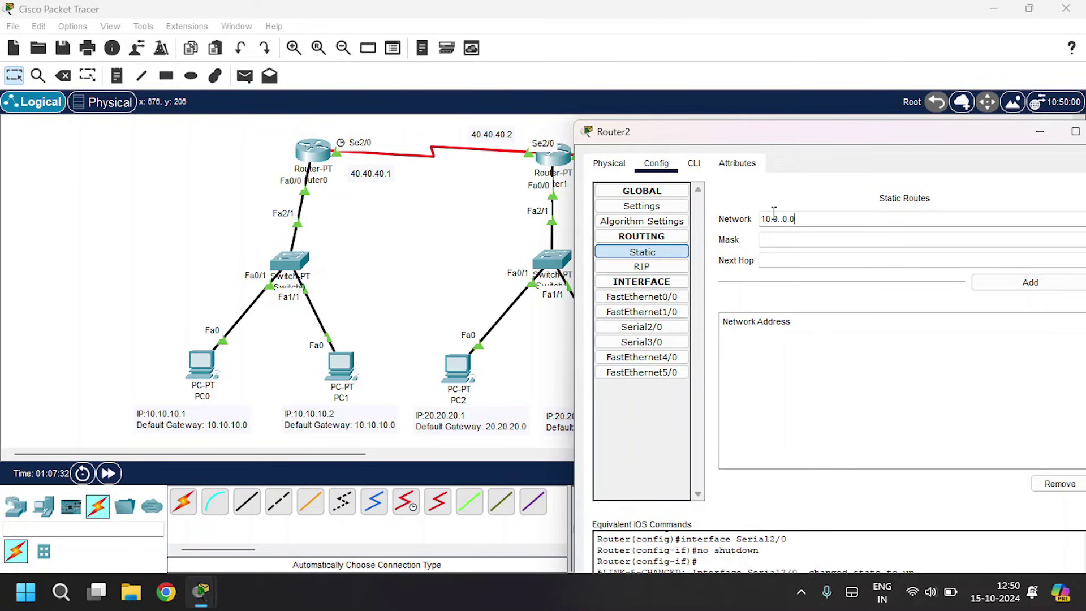
pyautogui.press('Tab')
pyautogui.write('255.0.0.0')
pyautogui.press('Tab')
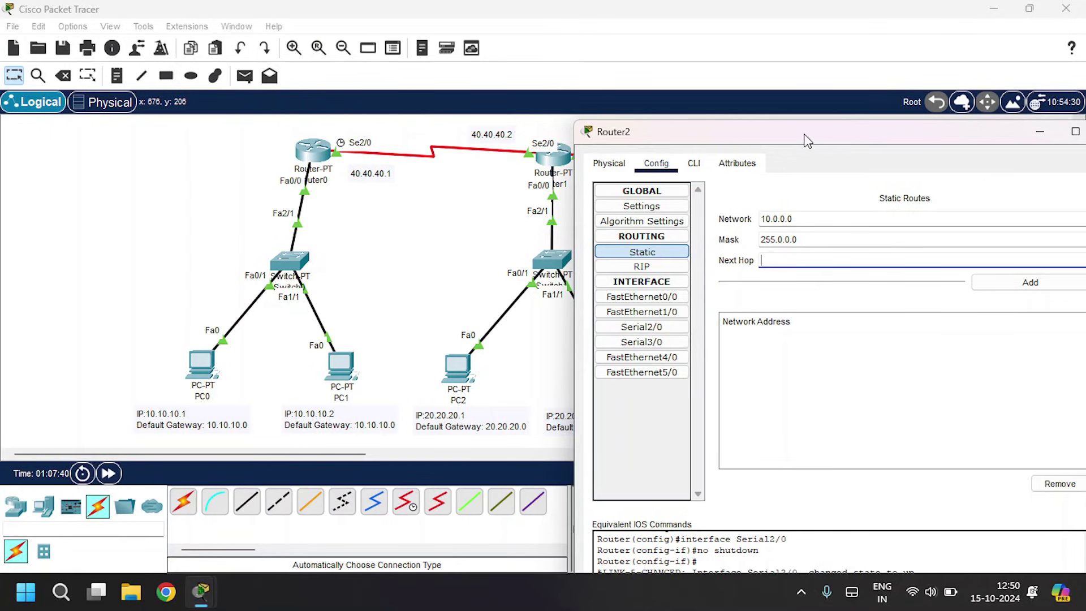
pyautogui.moveTo(808, 139); pyautogui.dragTo(811, 216)
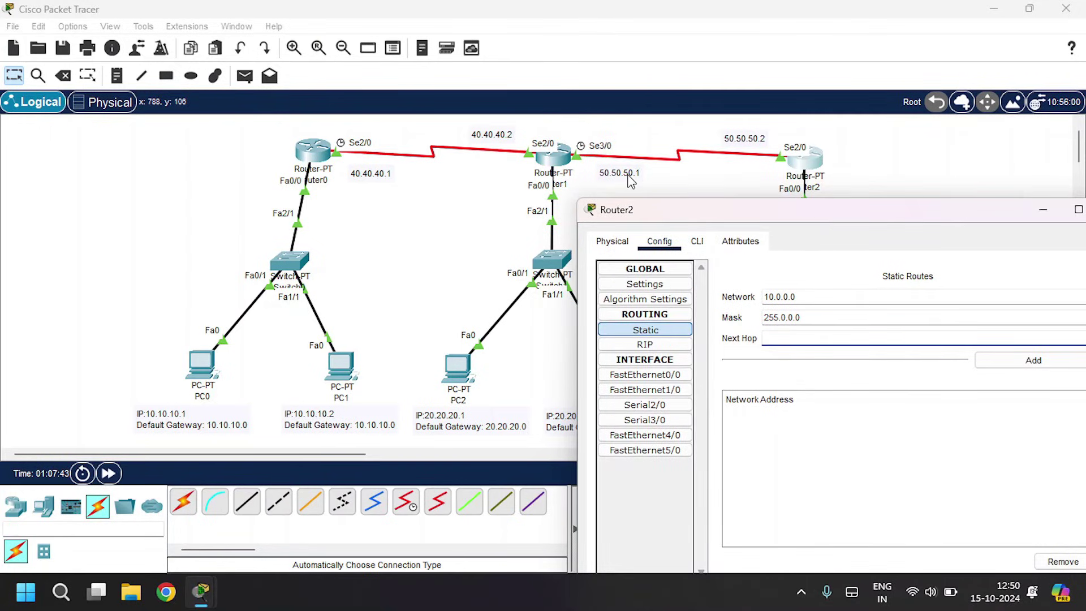
pyautogui.write('50.50.50.1')
pyautogui.click(1019, 360)
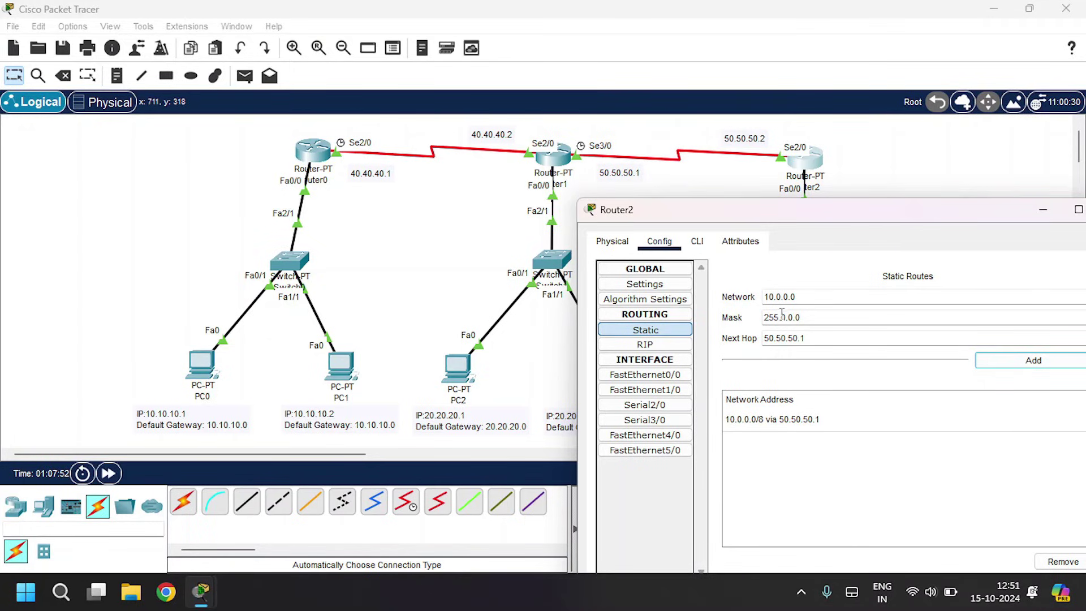
# Add a second Router2 route to 20.0.0.0/8 via 50.50.50.1
pyautogui.click(770, 297)
pyautogui.press('BackSpace')
pyautogui.write('2')
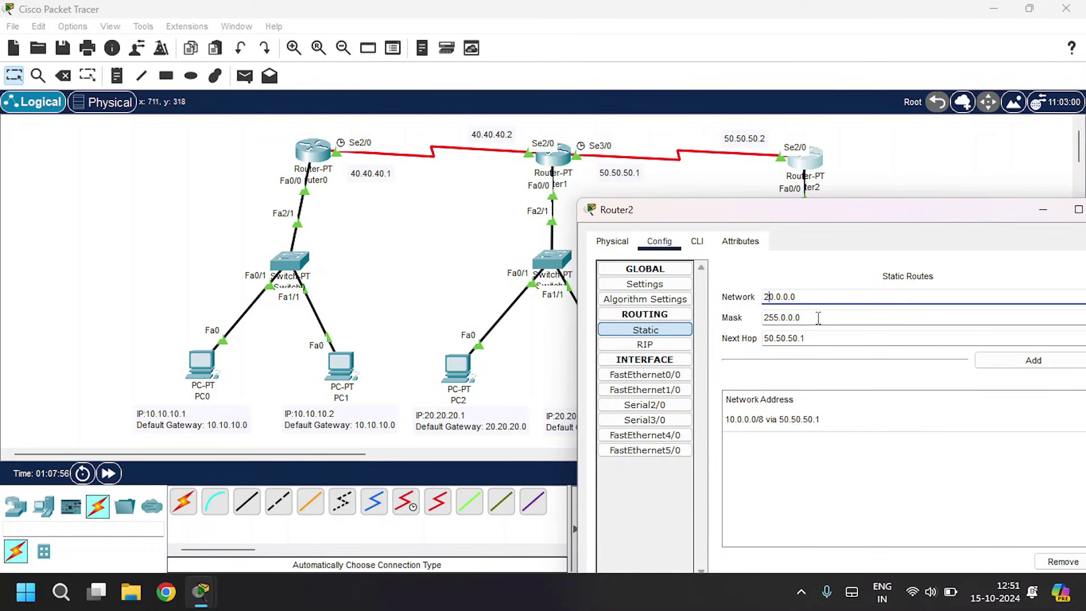
pyautogui.moveTo(815, 318); pyautogui.dragTo(760, 317)
pyautogui.moveTo(820, 338); pyautogui.dragTo(731, 335)
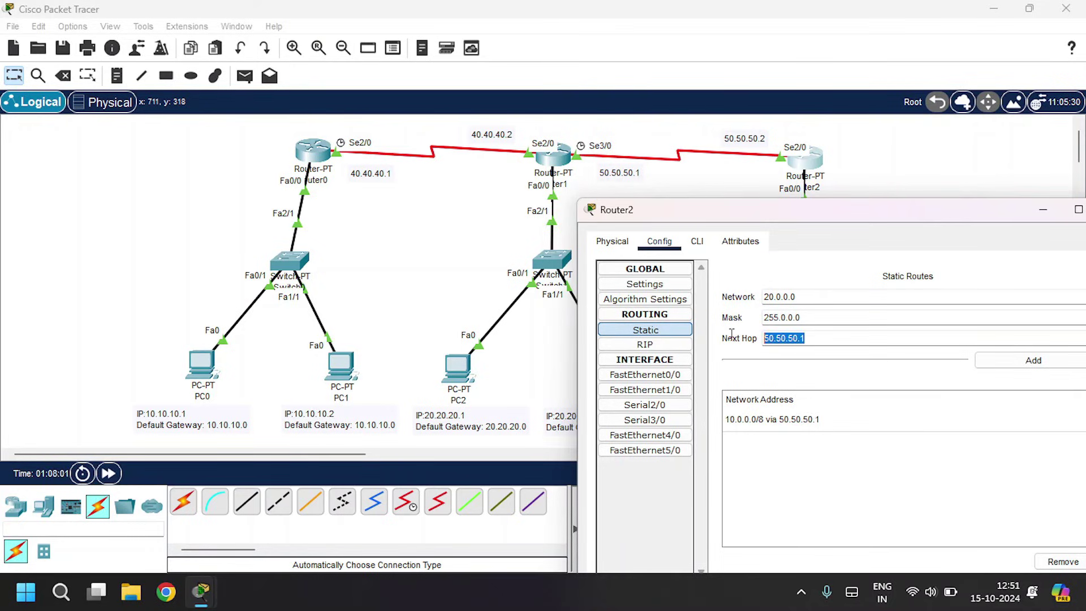
pyautogui.click(1033, 360)
pyautogui.moveTo(951, 216); pyautogui.dragTo(817, 184)
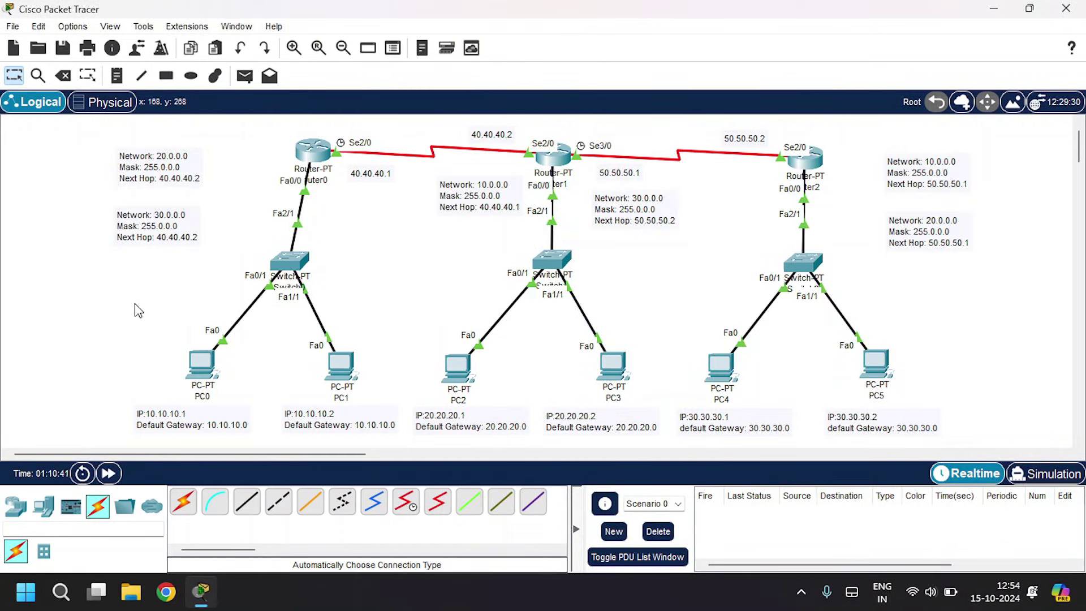
# Send test pings PC0→PC1, PC2→PC3 and PC4→PC5, then delete the results
pyautogui.press('p')
pyautogui.click(201, 365)
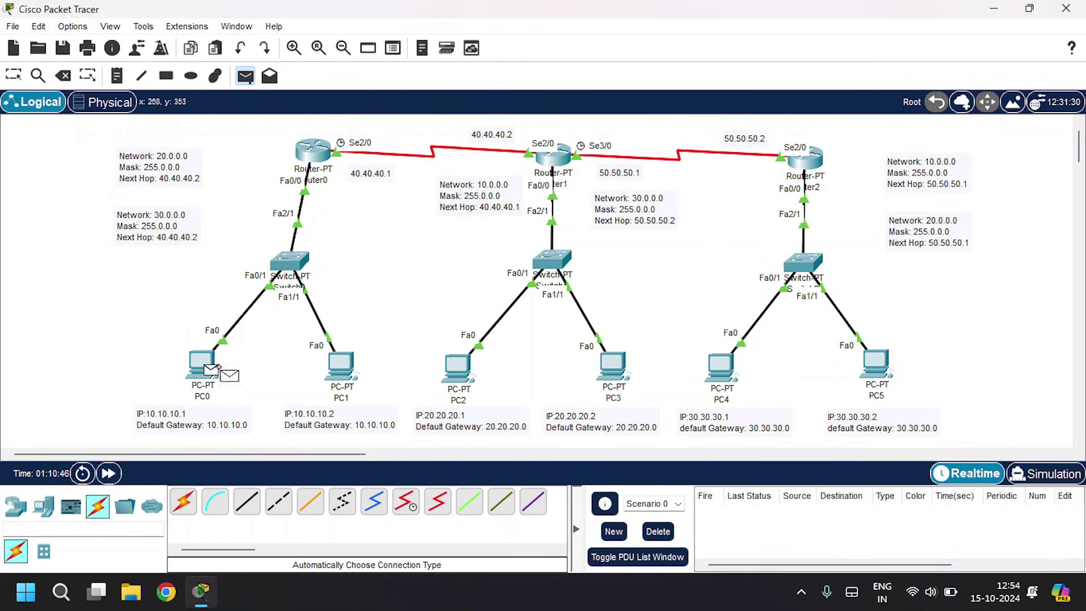
pyautogui.click(245, 76)
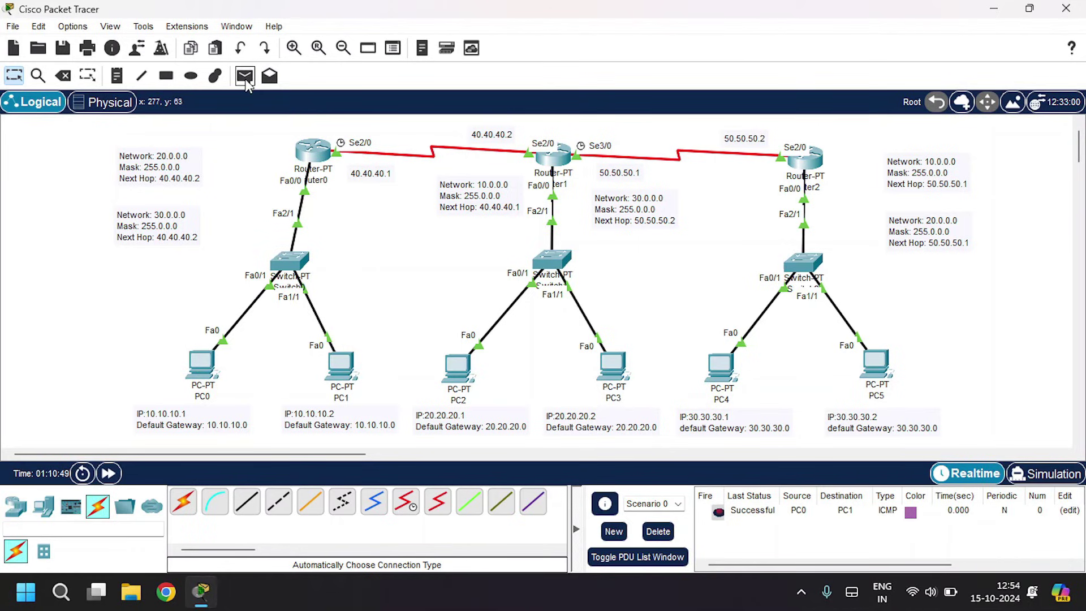
pyautogui.click(458, 366)
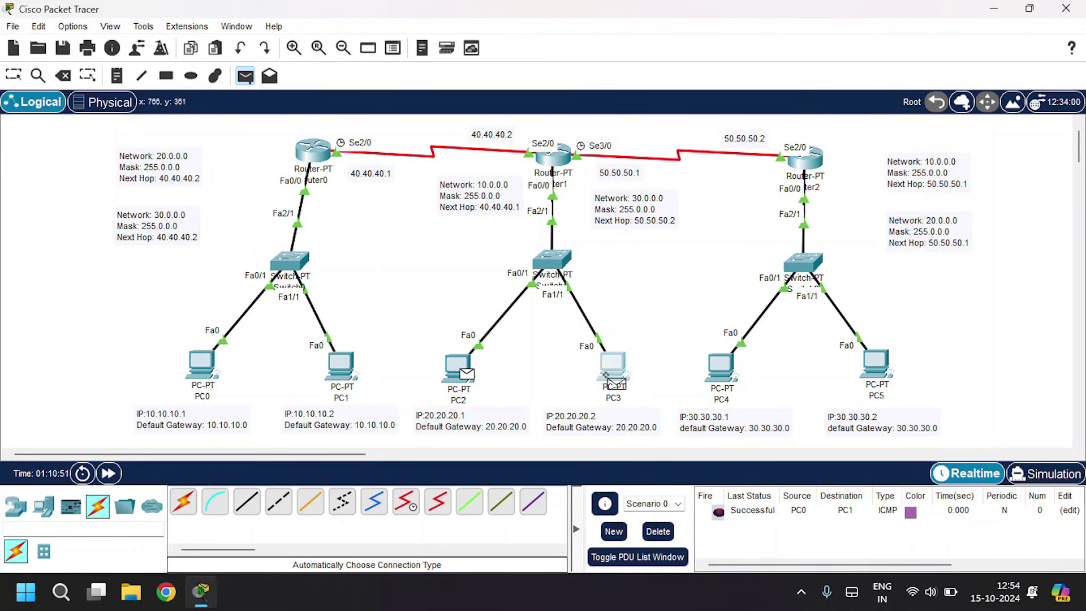
pyautogui.click(610, 381)
pyautogui.click(253, 81)
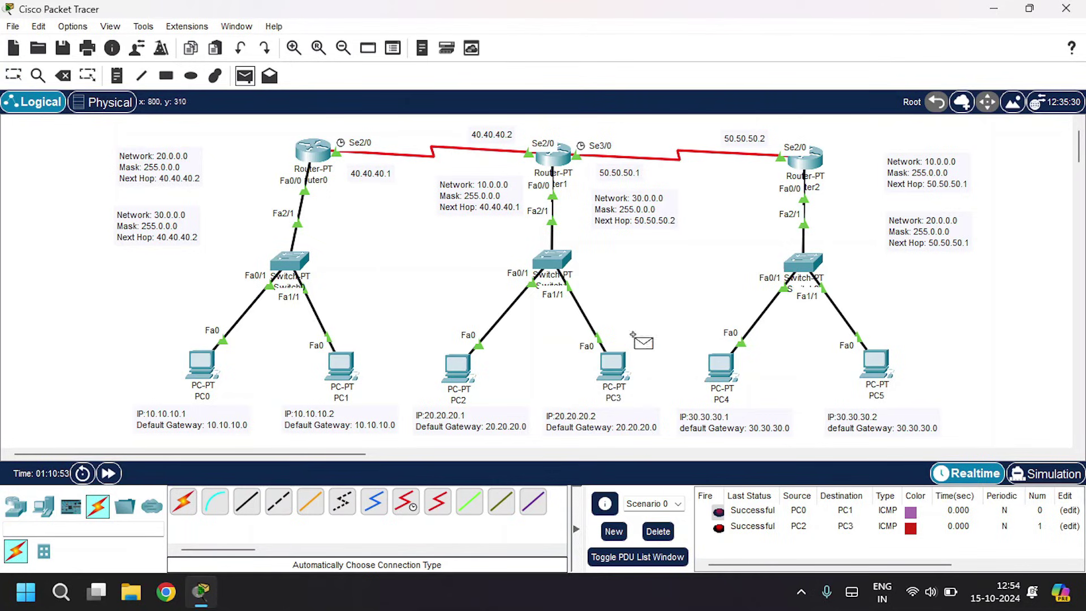
pyautogui.click(721, 368)
pyautogui.click(885, 376)
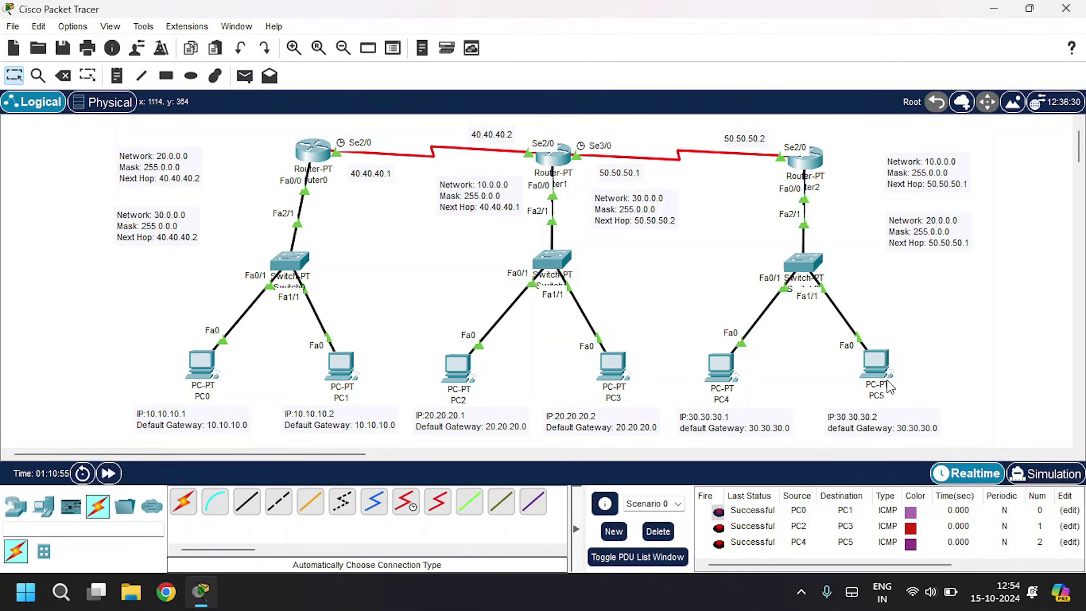
pyautogui.click(660, 530)
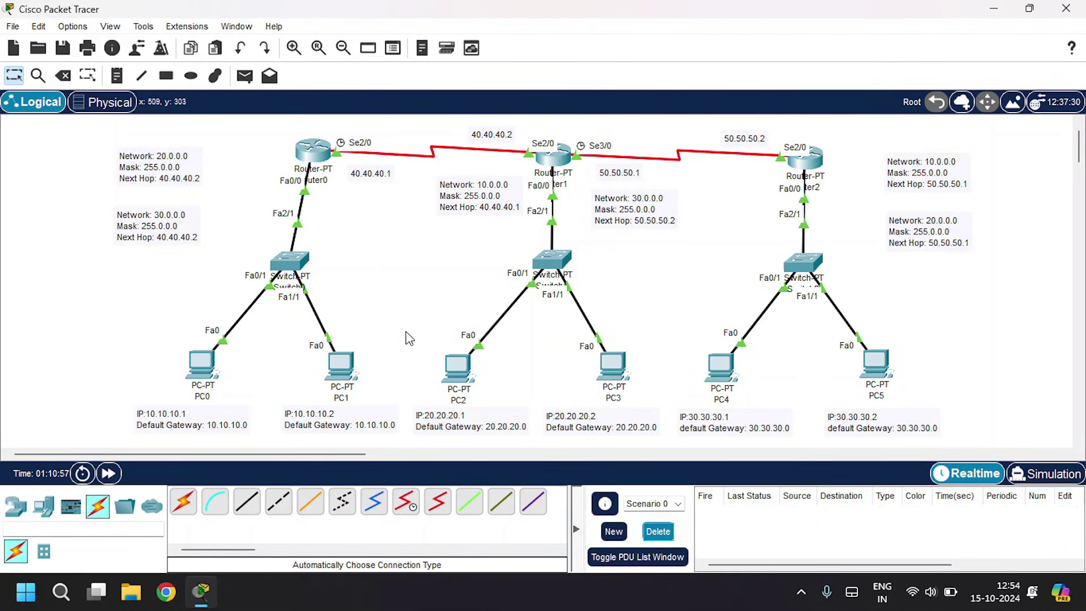
# Ping PC3 from PC1 twice, then clear the results list
pyautogui.click(247, 79)
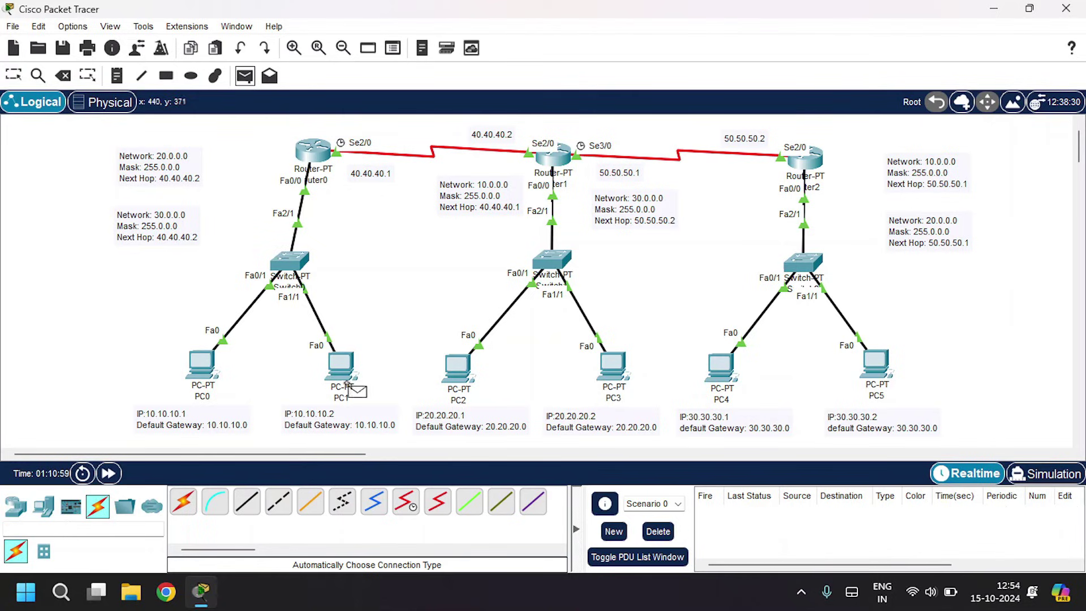
pyautogui.click(343, 369)
pyautogui.click(615, 387)
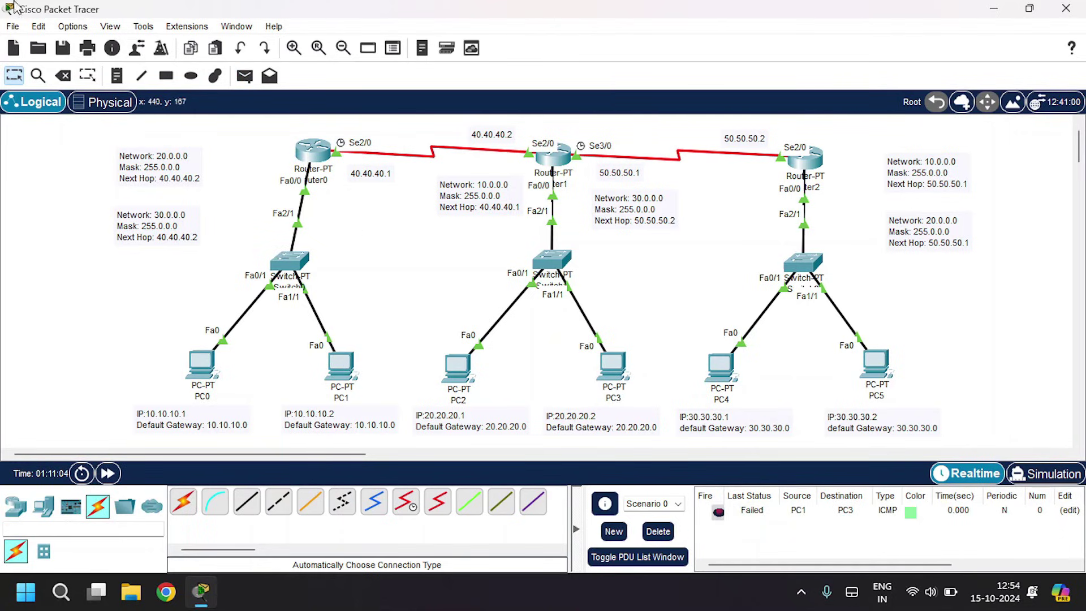
pyautogui.click(238, 83)
pyautogui.click(342, 371)
pyautogui.click(612, 373)
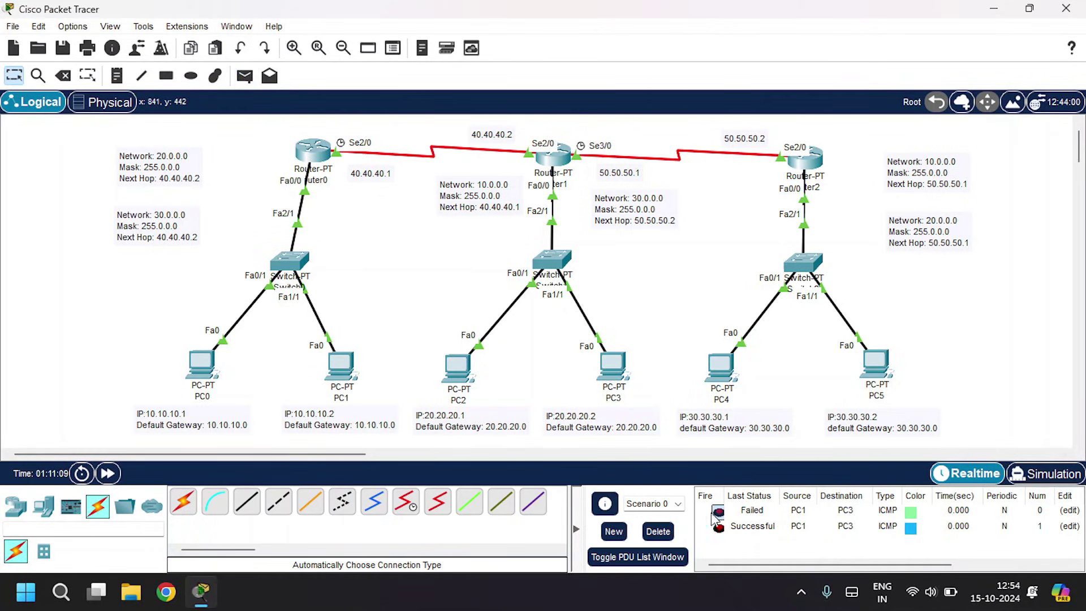
pyautogui.click(658, 531)
# Ping PC0→PC2, delete the failed attempt and resend it, then ping PC4→PC3
pyautogui.click(245, 83)
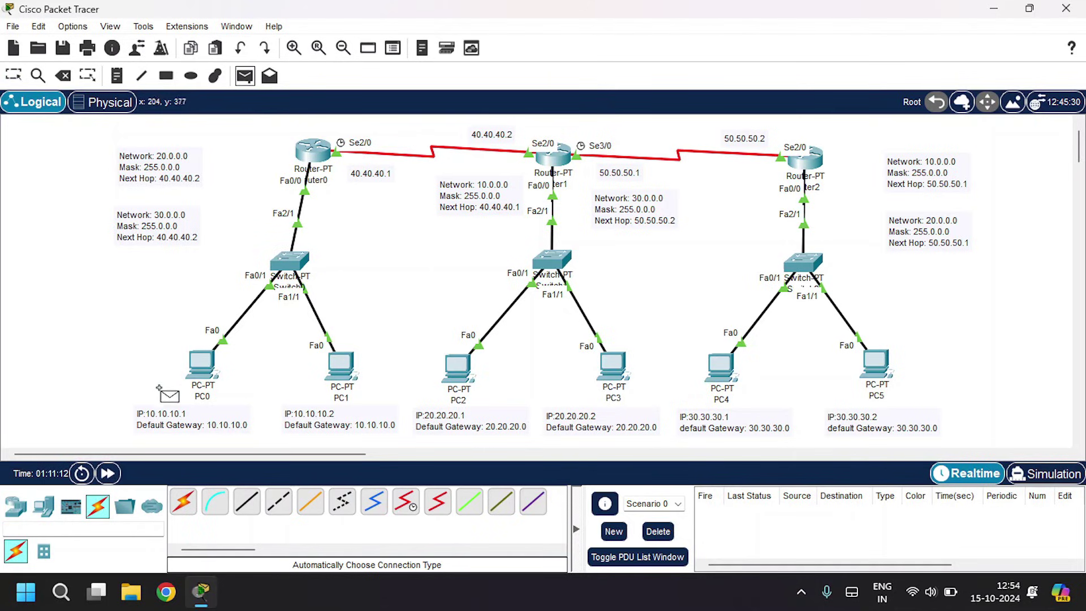
pyautogui.click(204, 373)
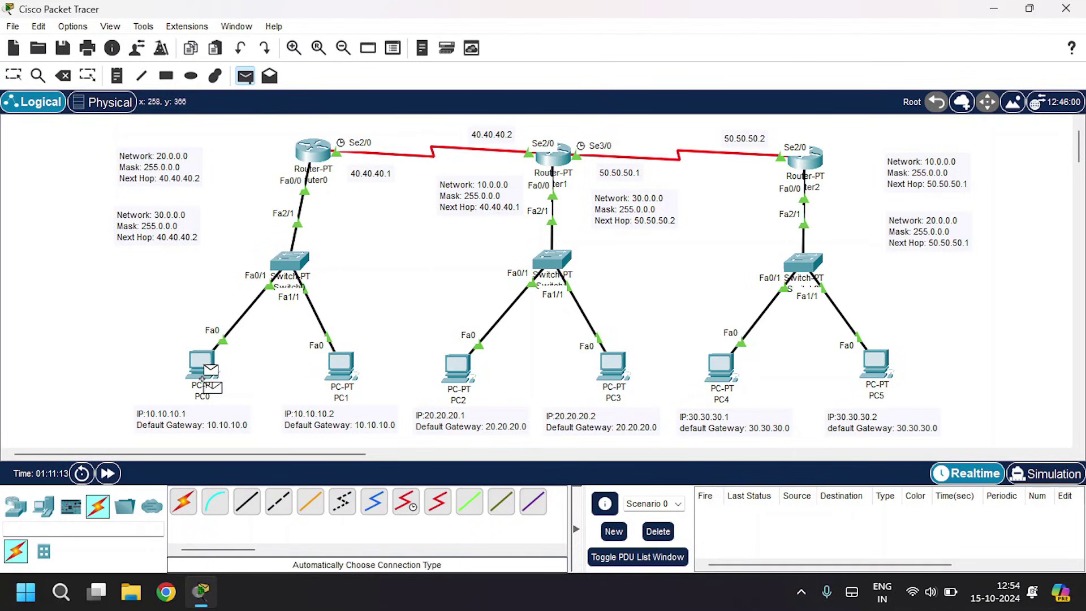
pyautogui.click(457, 367)
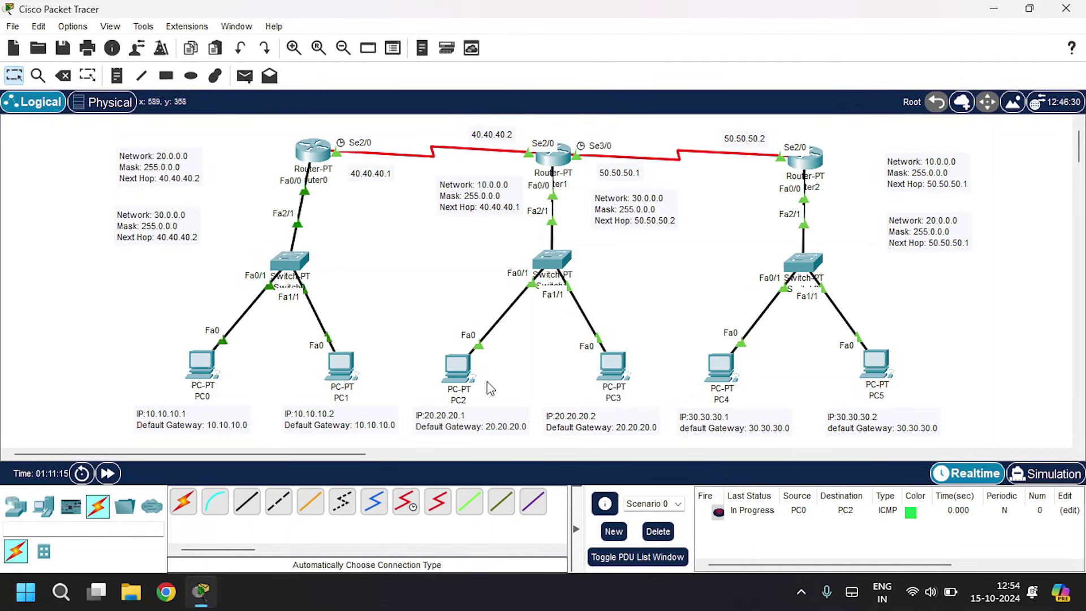
pyautogui.click(658, 532)
pyautogui.click(239, 84)
pyautogui.click(204, 371)
pyautogui.click(464, 383)
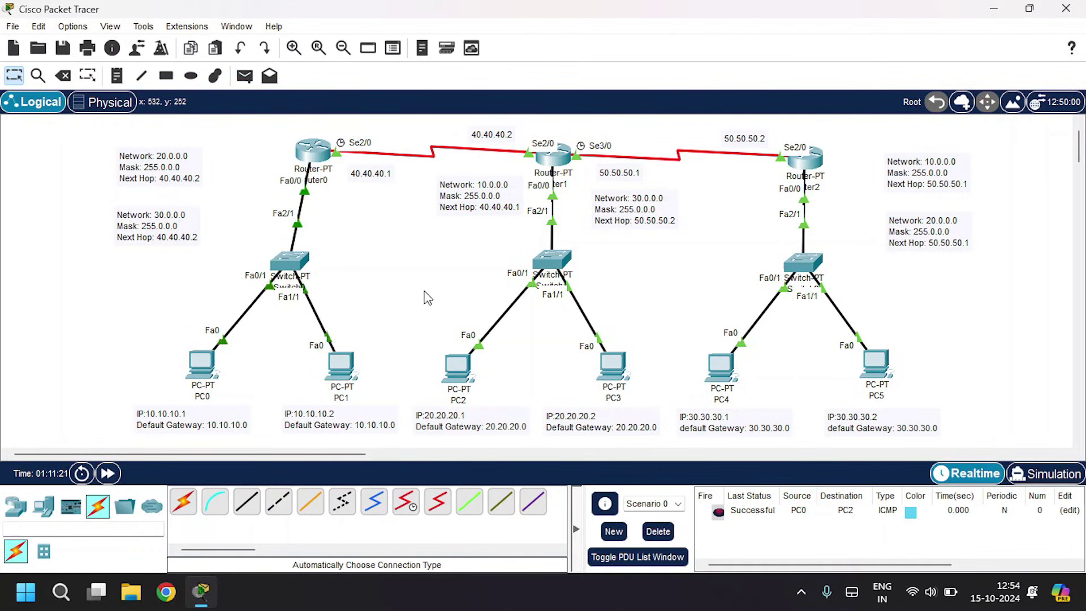
pyautogui.click(252, 83)
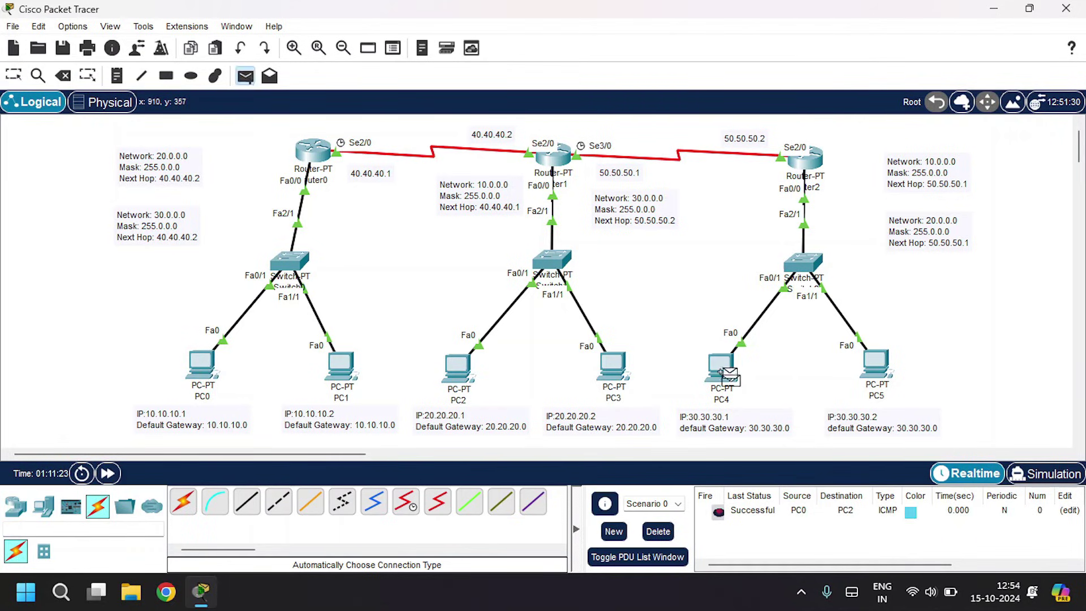
pyautogui.click(604, 372)
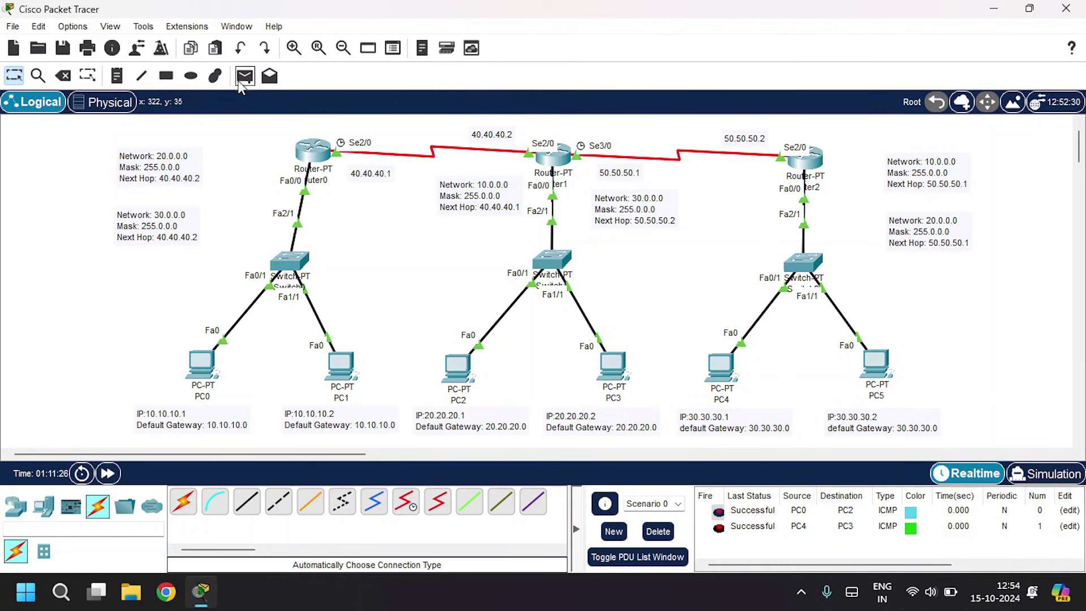